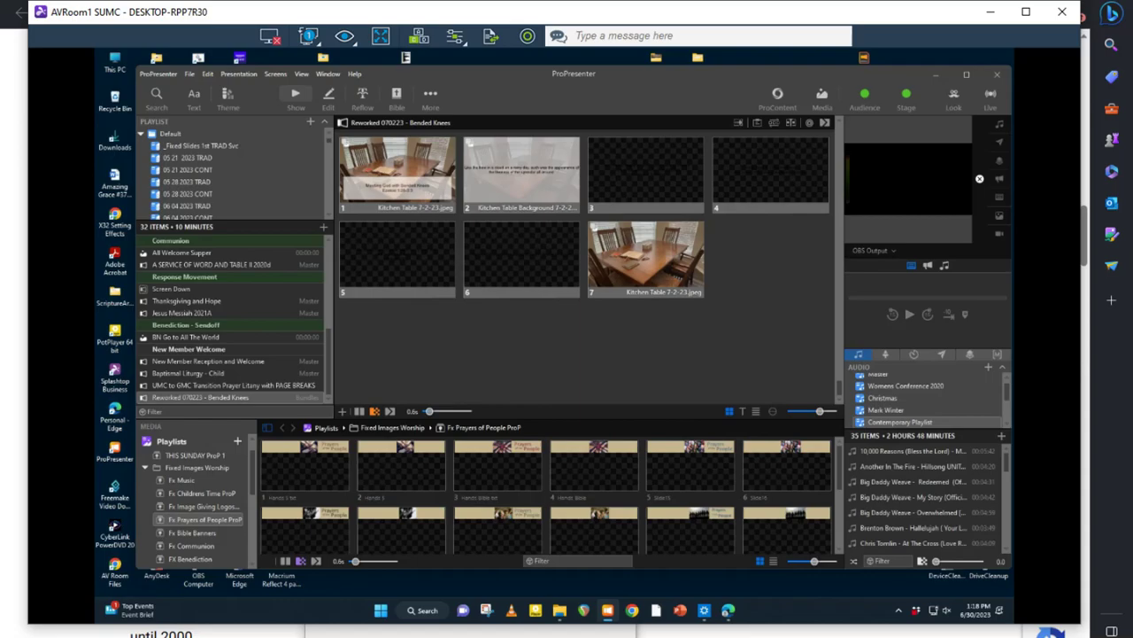
- Show each image of the Fx Music media playlist on the output in turn, from Music Black through Music Hearts
{"action": "left_click", "coordinate": [181, 480]}
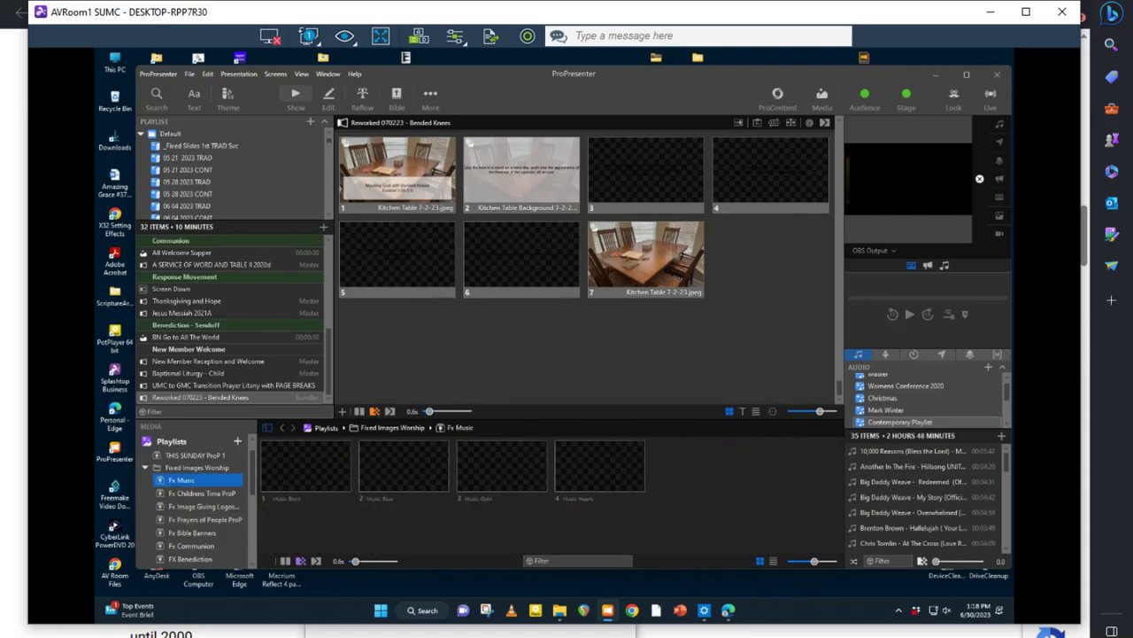
{"action": "left_click", "coordinate": [306, 465]}
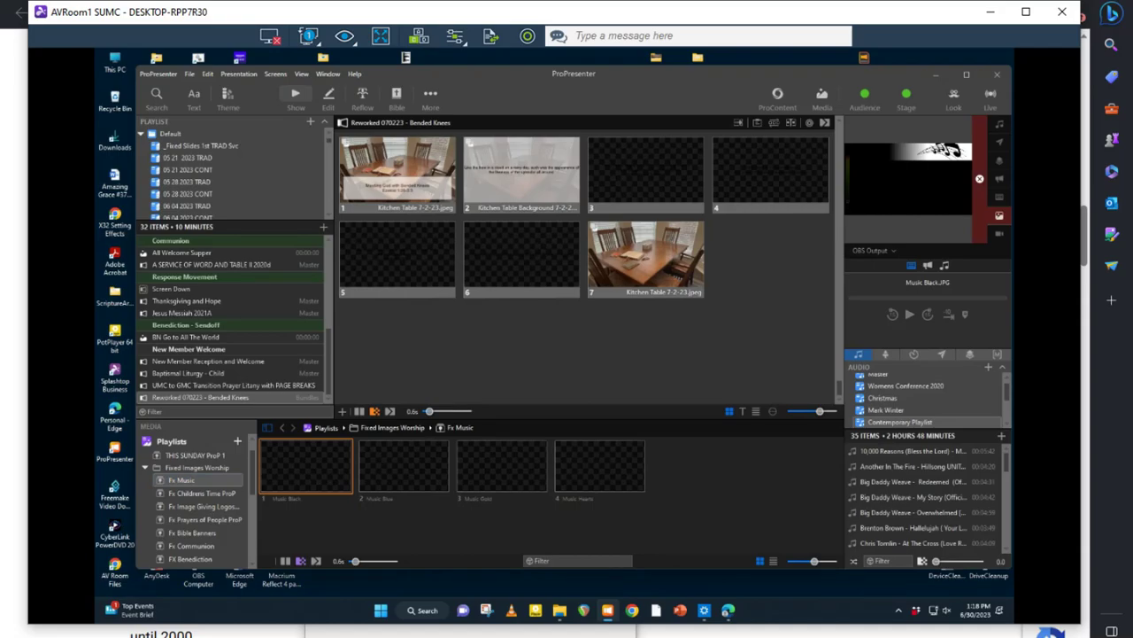
{"action": "left_click", "coordinate": [404, 465]}
{"action": "left_click", "coordinate": [502, 465]}
{"action": "left_click", "coordinate": [599, 465]}
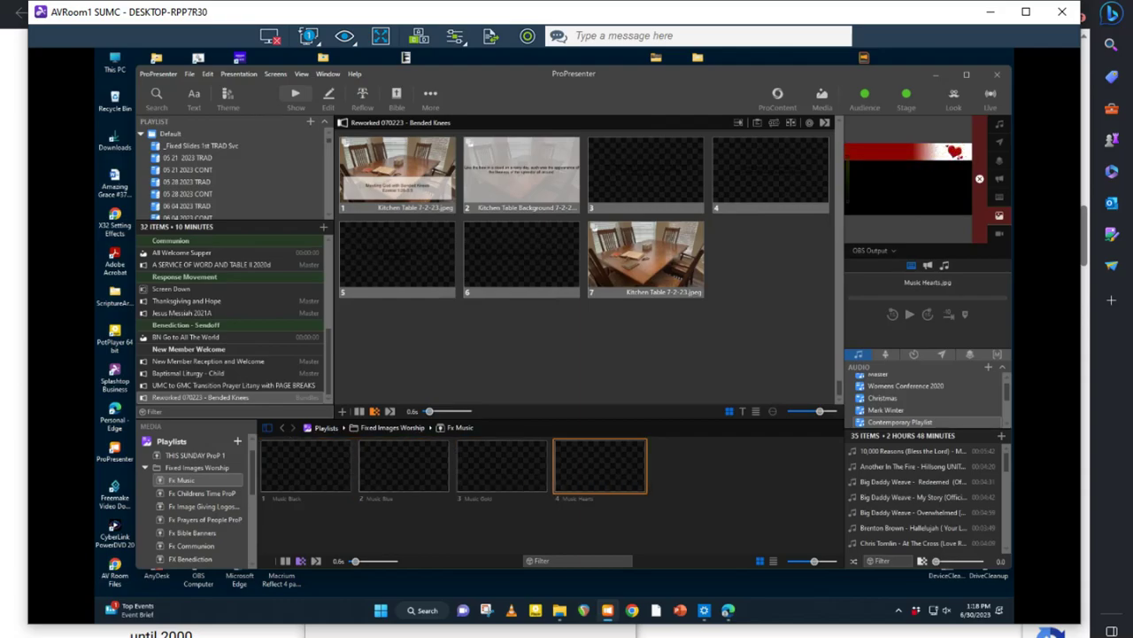
- Open the Fx Childrens Time ProP media playlist and send its first image, followed by CT Jesus, to the output
{"action": "left_click", "coordinate": [202, 492]}
{"action": "left_click", "coordinate": [305, 465]}
{"action": "left_click", "coordinate": [401, 464]}
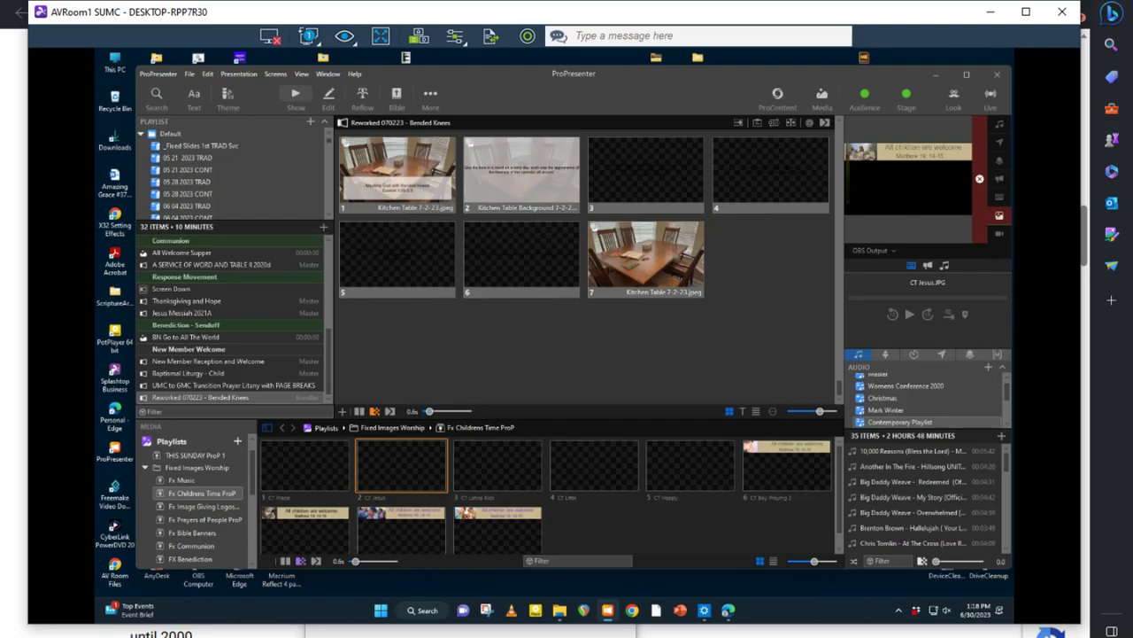
- Look over the list of media playlists and examine the images and videos in THIS SUNDAY ProP 1
{"action": "scroll", "coordinate": [197, 505], "scroll_direction": "down", "scroll_amount": 5}
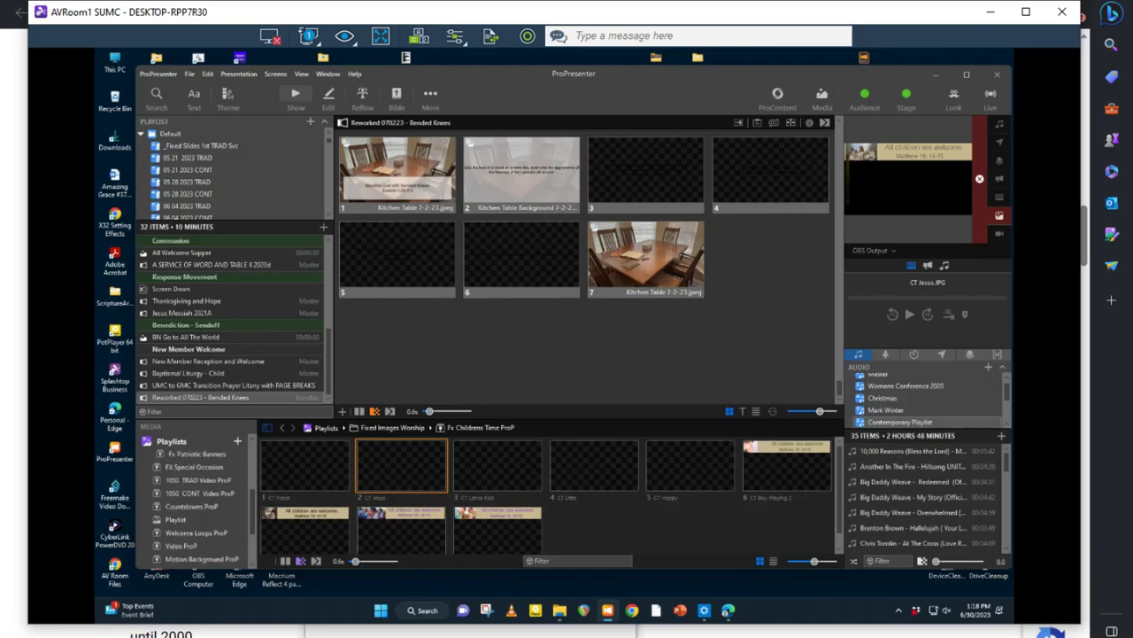
{"action": "scroll", "coordinate": [196, 505], "scroll_direction": "up", "scroll_amount": 5}
{"action": "scroll", "coordinate": [196, 505], "scroll_direction": "down", "scroll_amount": 1}
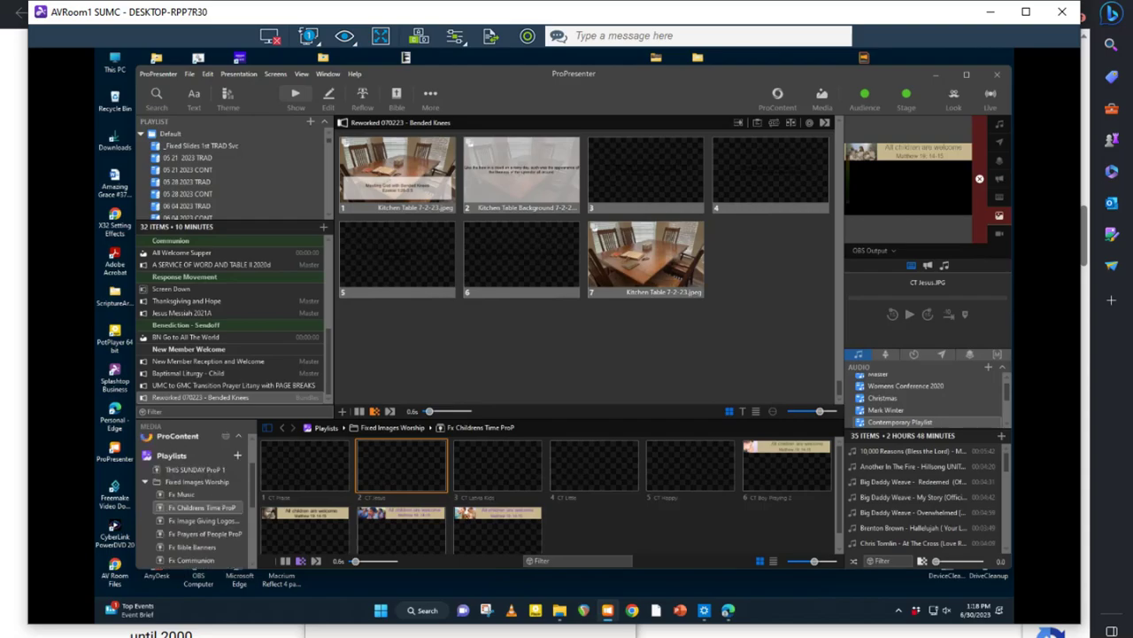
{"action": "left_click", "coordinate": [195, 470]}
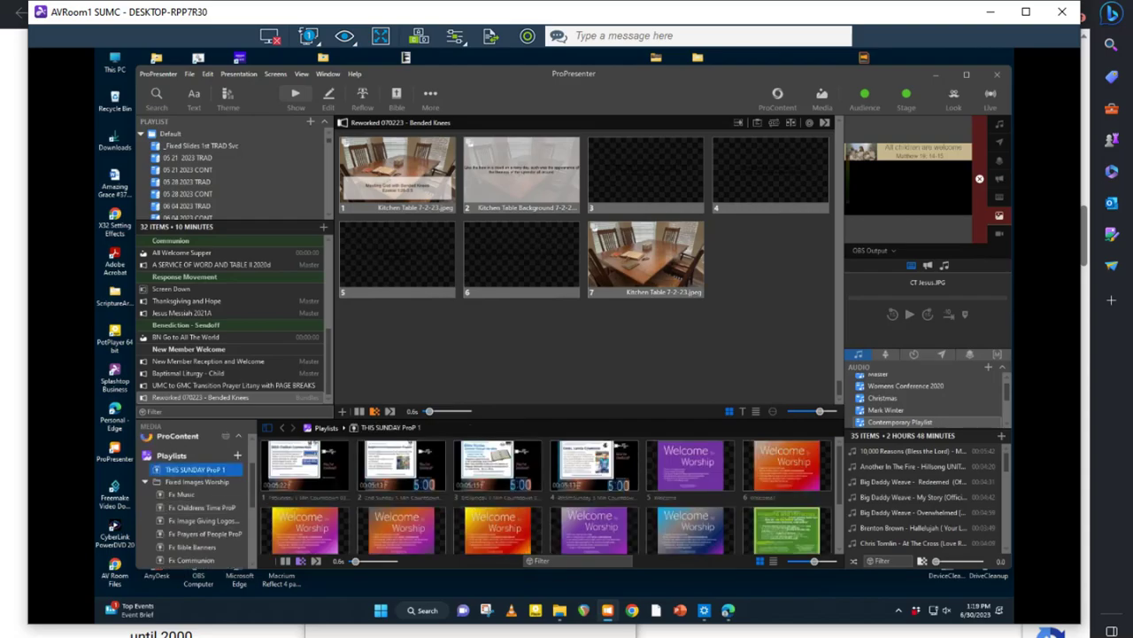
{"action": "scroll", "coordinate": [545, 496], "scroll_direction": "down", "scroll_amount": 2}
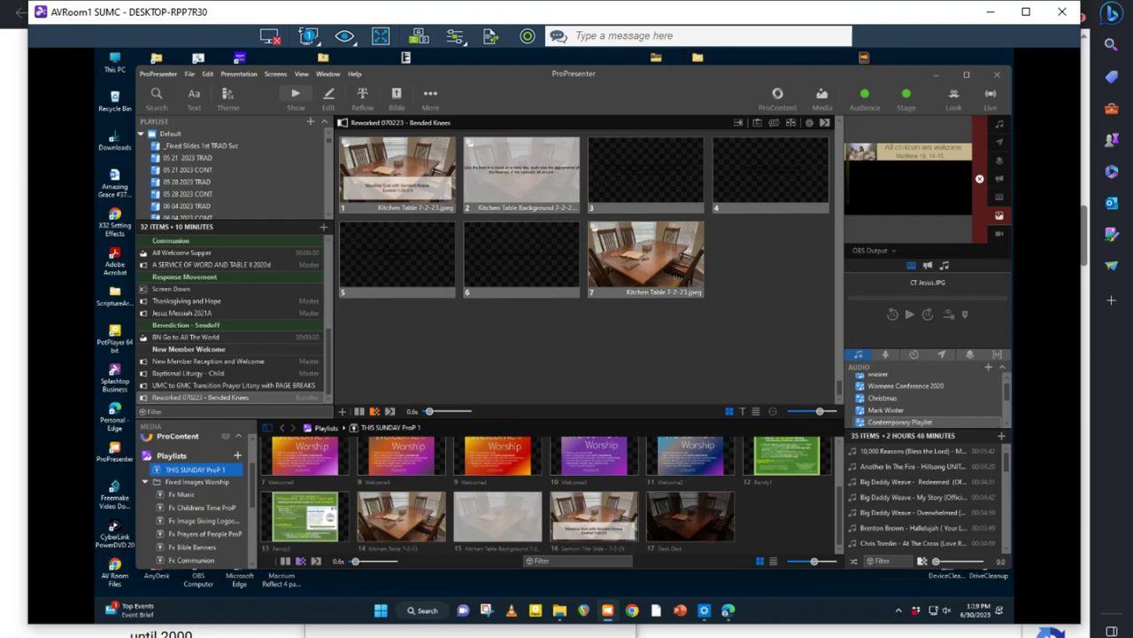
- Examine the files in the THIS SUNDAY ProP desktop folder, and return to the THIS SUNDAY ProP 1 media playlist in ProPresenter
{"action": "left_click", "coordinate": [936, 75]}
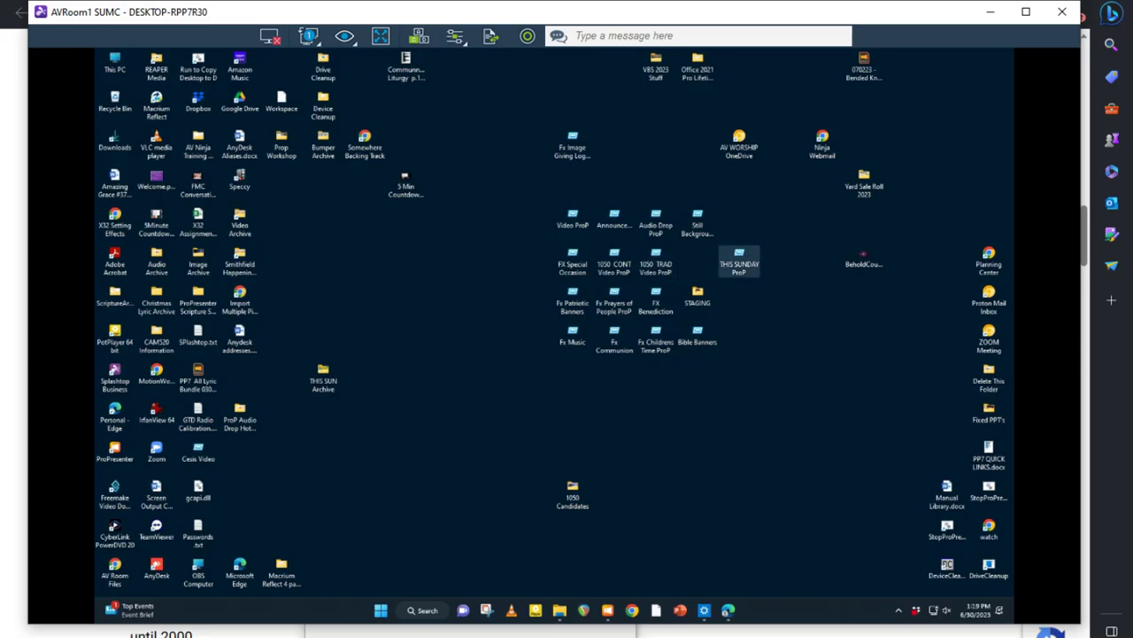
{"action": "double_click", "coordinate": [739, 262]}
{"action": "key", "text": "Escape"}
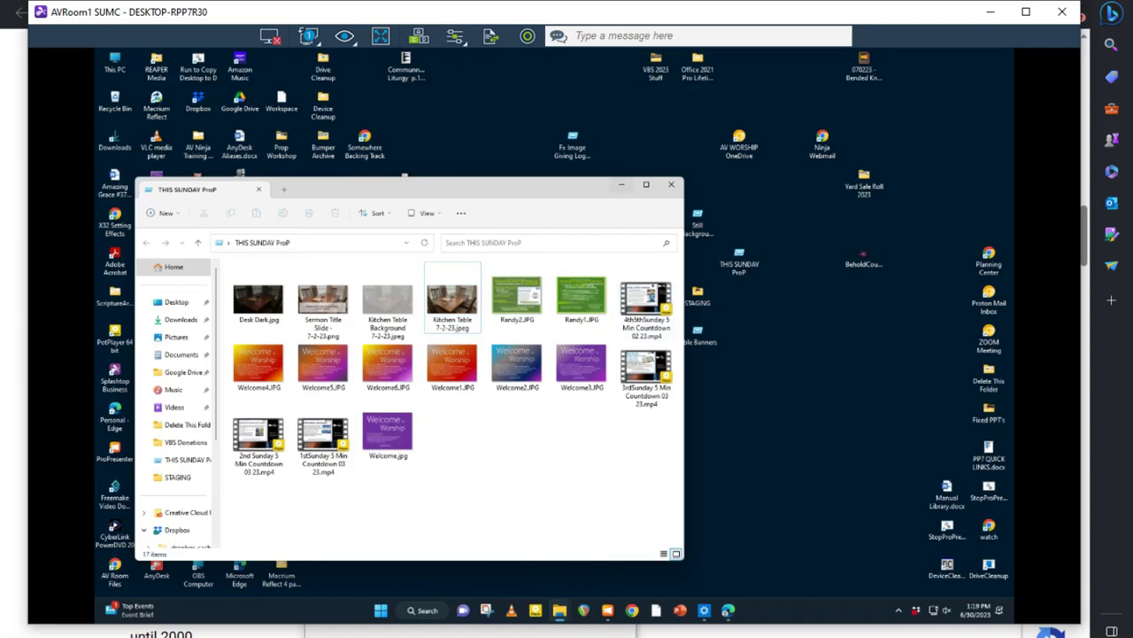
{"action": "left_click", "coordinate": [622, 184]}
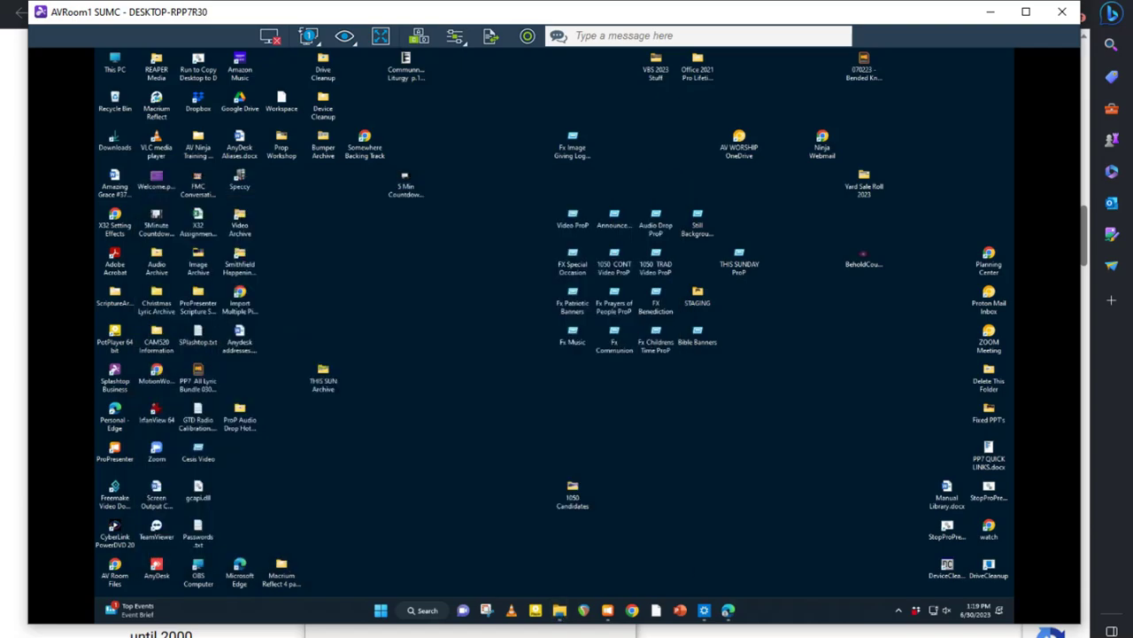
{"action": "left_click", "coordinate": [607, 609]}
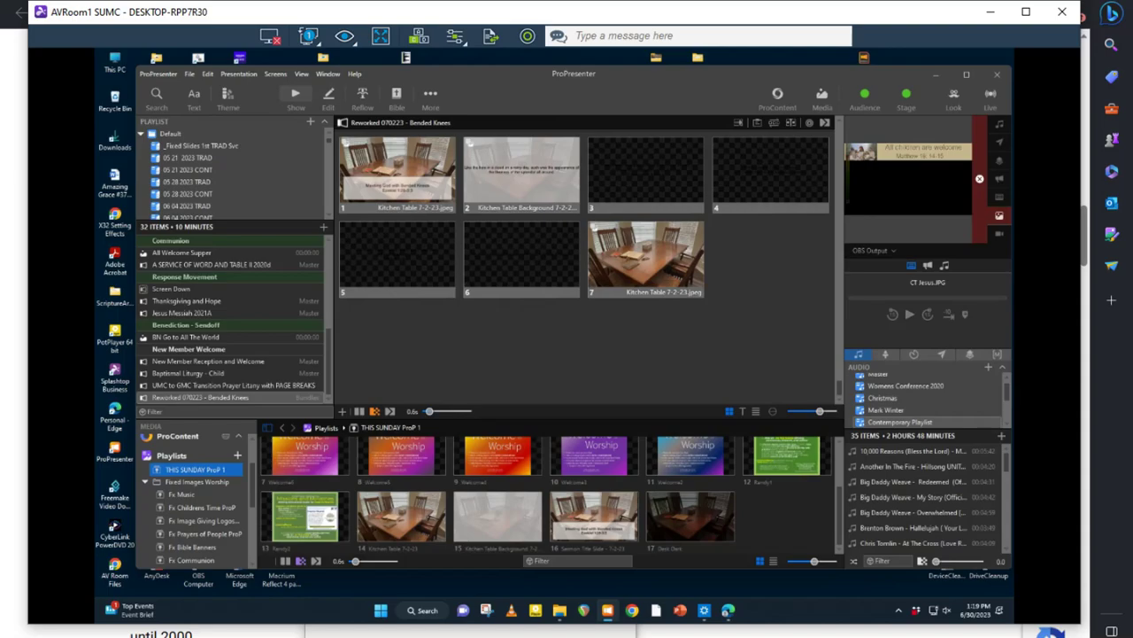
{"action": "left_click", "coordinate": [203, 521]}
{"action": "left_click", "coordinate": [196, 470]}
- View the contents of the Bundles, Master and ScriptureArchive libraries one after another
{"action": "scroll", "coordinate": [230, 168], "scroll_direction": "up", "scroll_amount": 3}
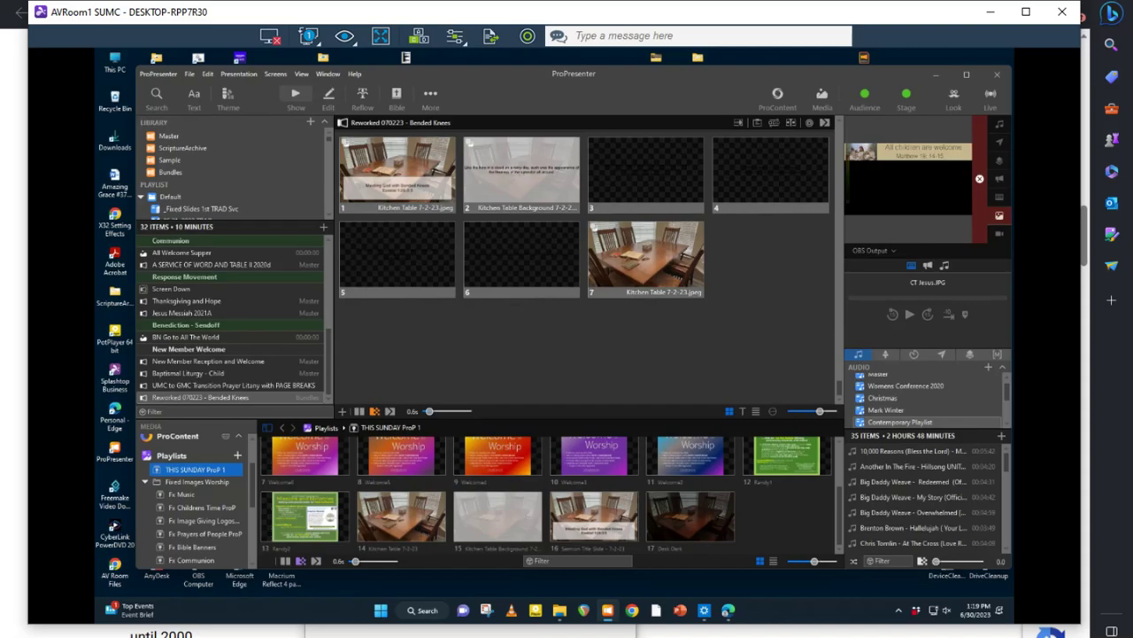
{"action": "left_click", "coordinate": [170, 172]}
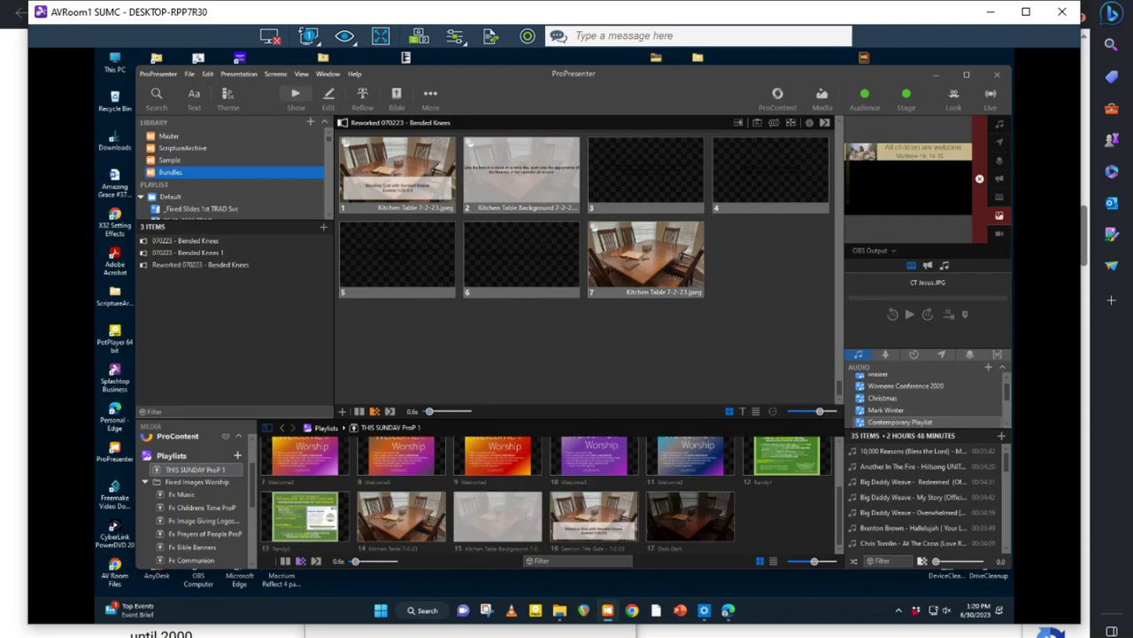
{"action": "left_click", "coordinate": [169, 135]}
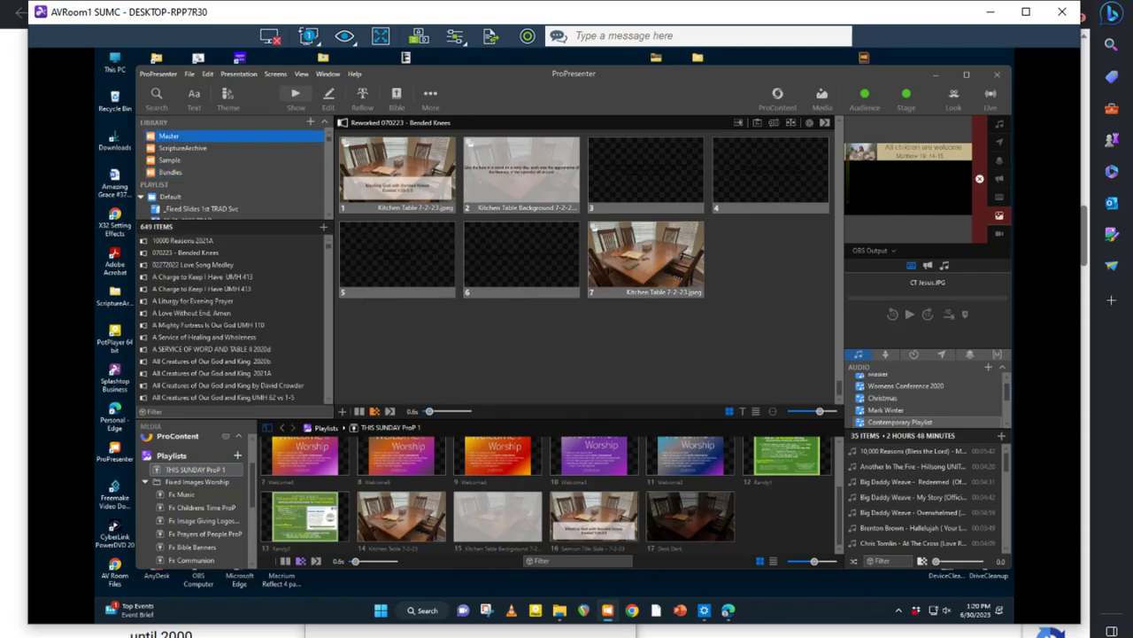
{"action": "left_click", "coordinate": [183, 148]}
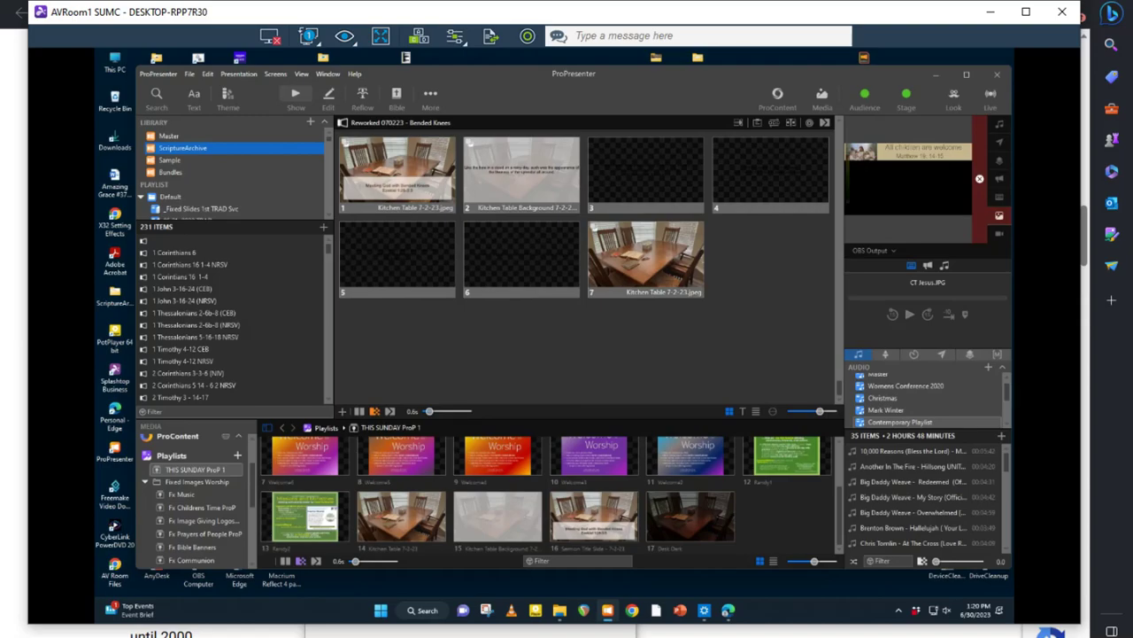
- Look through the dated service playlists and the scripture and Call To Worship items in the ScriptureArchive library
{"action": "scroll", "coordinate": [232, 169], "scroll_direction": "down", "scroll_amount": 5}
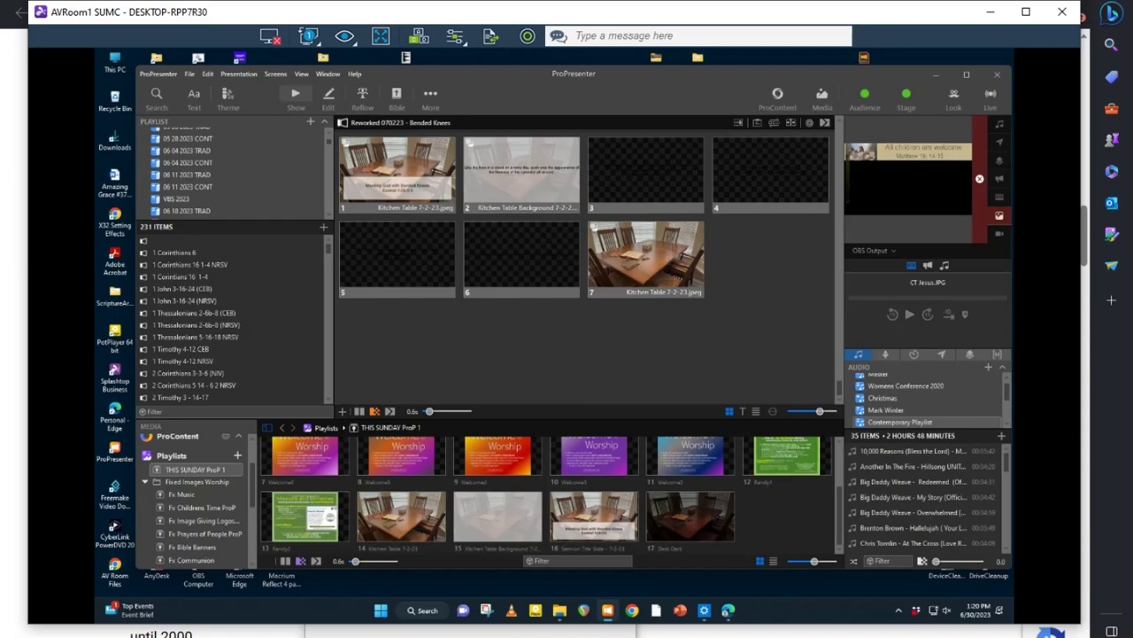
{"action": "scroll", "coordinate": [232, 319], "scroll_direction": "down", "scroll_amount": 5}
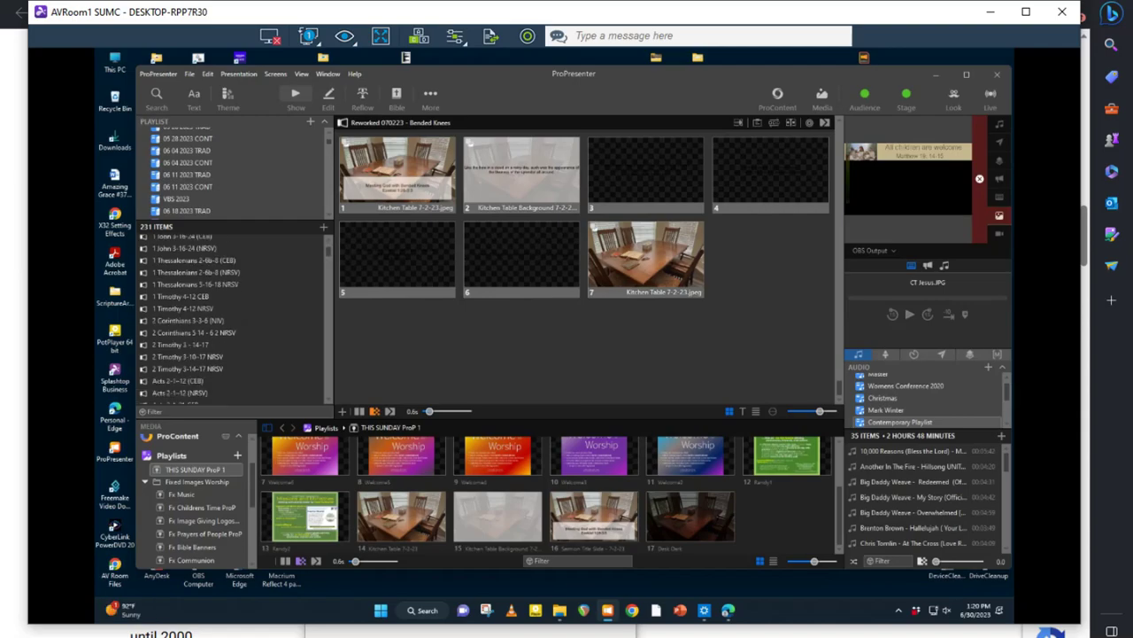
{"action": "scroll", "coordinate": [232, 318], "scroll_direction": "down", "scroll_amount": 8}
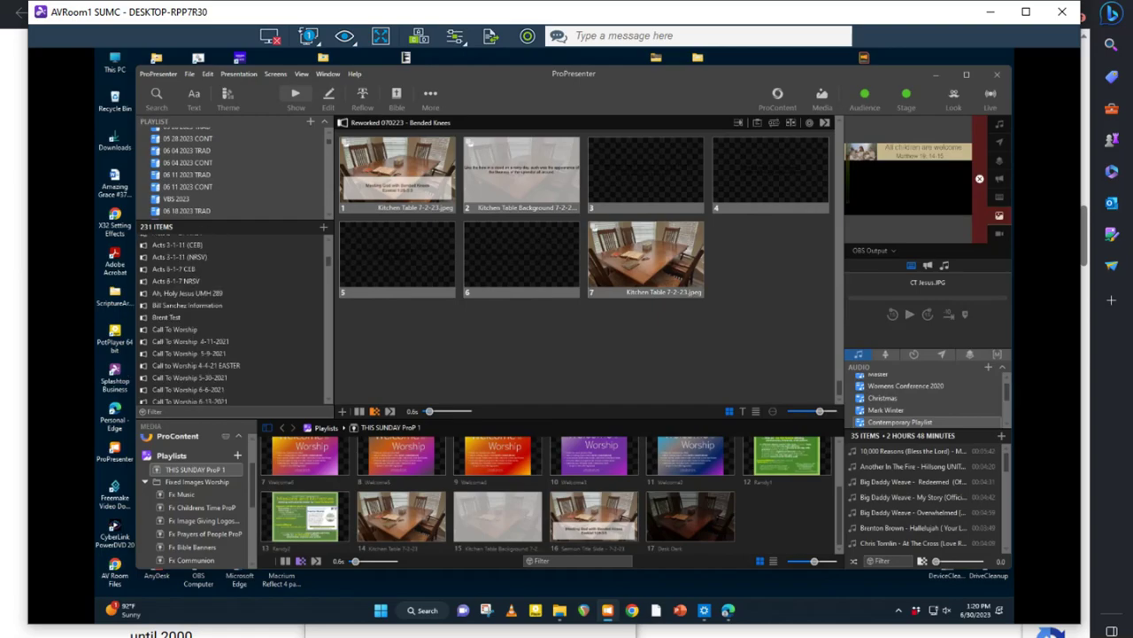
{"action": "scroll", "coordinate": [232, 319], "scroll_direction": "down", "scroll_amount": 4}
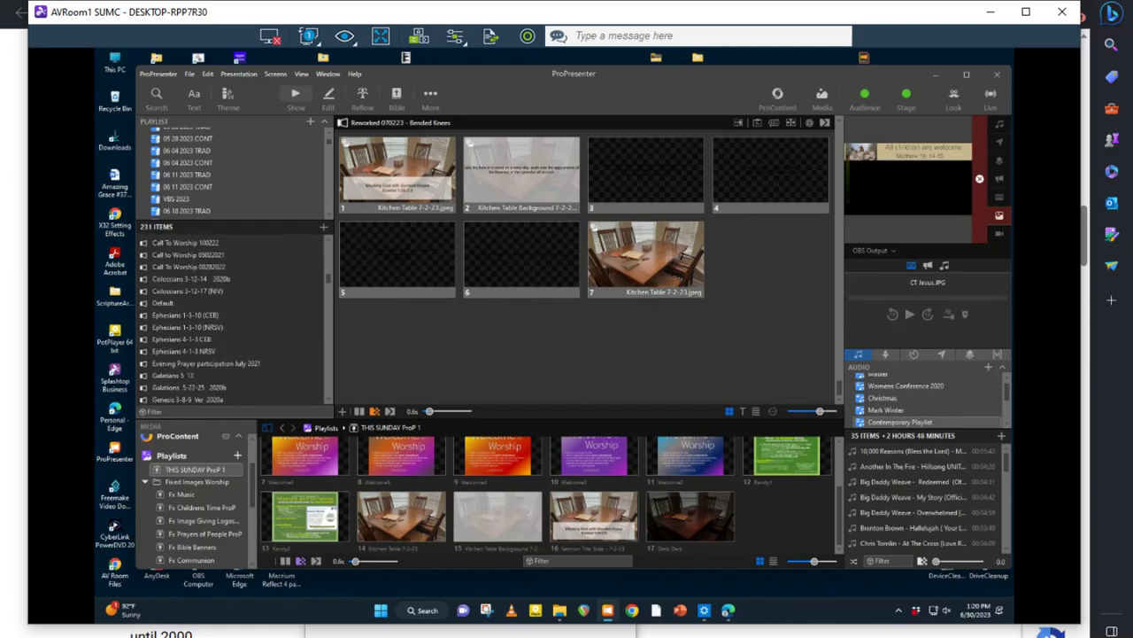
{"action": "scroll", "coordinate": [232, 319], "scroll_direction": "up", "scroll_amount": 2}
{"action": "scroll", "coordinate": [232, 168], "scroll_direction": "up", "scroll_amount": 5}
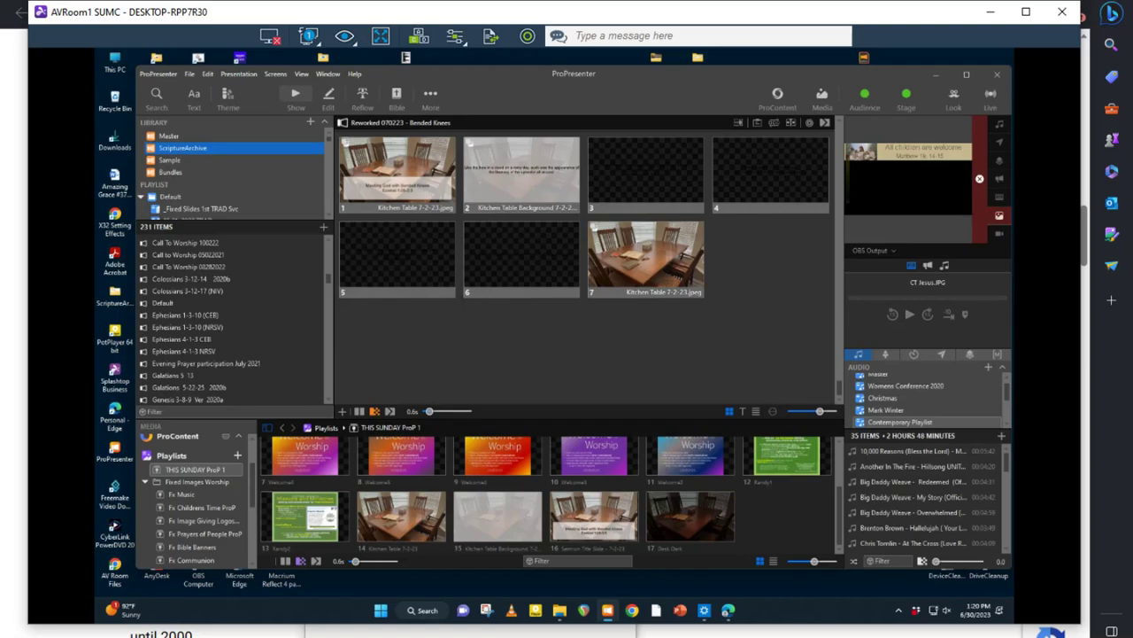
- Bring up the Add to destinations for Build My Life 2021A in the Master library and review the listed libraries and playlists
{"action": "left_click", "coordinate": [169, 135]}
{"action": "scroll", "coordinate": [232, 319], "scroll_direction": "down", "scroll_amount": 8}
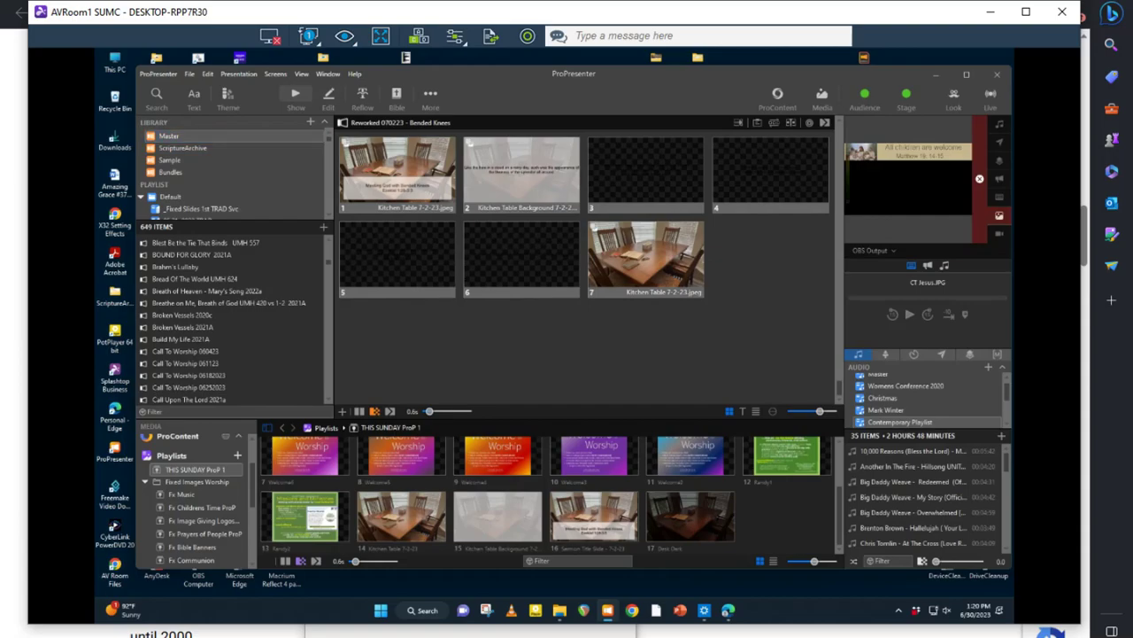
{"action": "left_click", "coordinate": [177, 339]}
{"action": "right_click", "coordinate": [180, 340]}
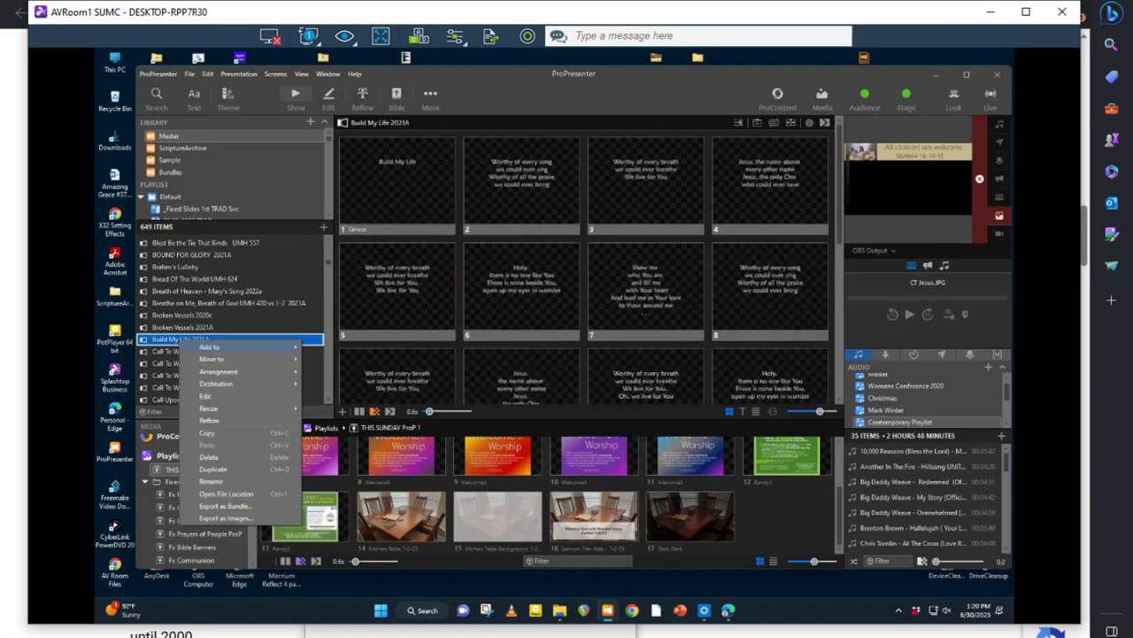
{"action": "mouse_move", "coordinate": [212, 346]}
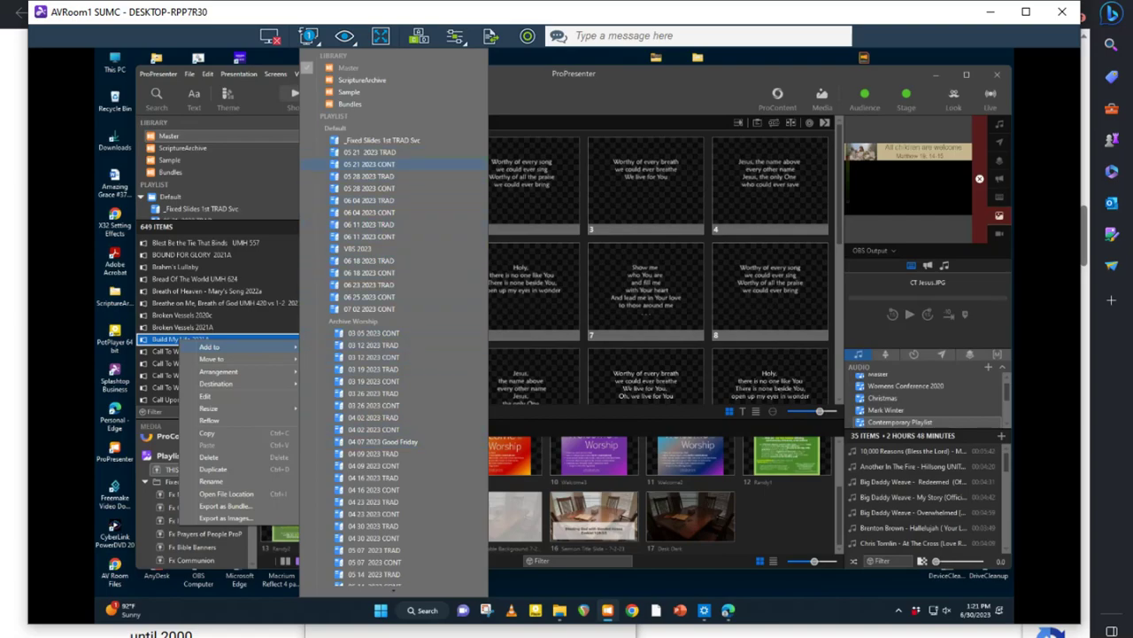
{"action": "scroll", "coordinate": [372, 402], "scroll_direction": "down", "scroll_amount": 4}
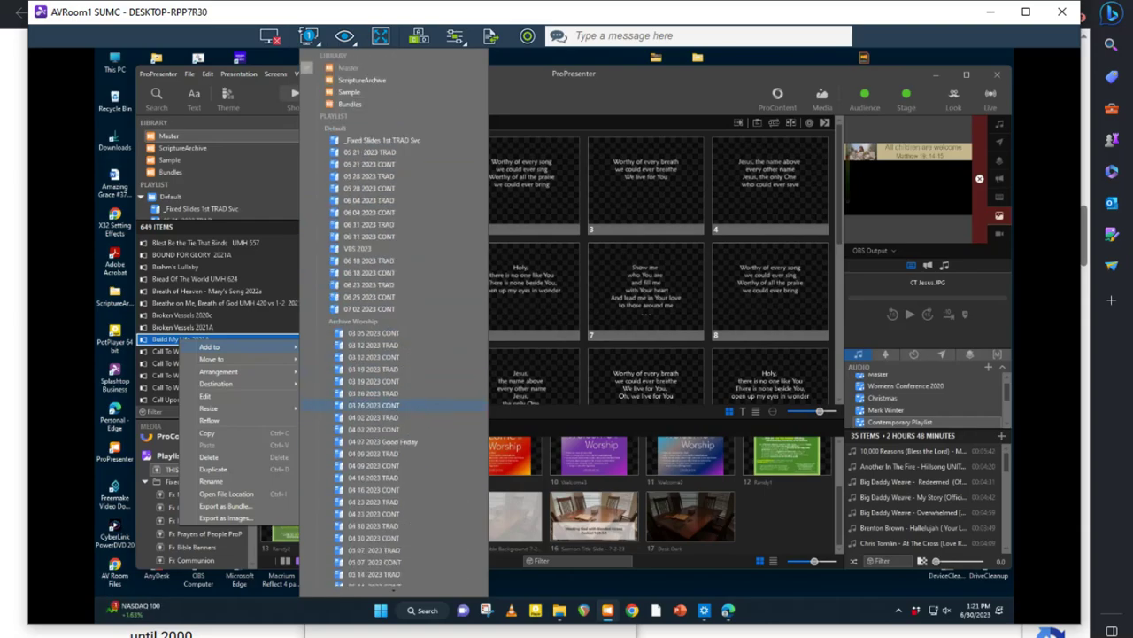
{"action": "scroll", "coordinate": [394, 405], "scroll_direction": "down", "scroll_amount": 10}
{"action": "scroll", "coordinate": [394, 404], "scroll_direction": "up", "scroll_amount": 10}
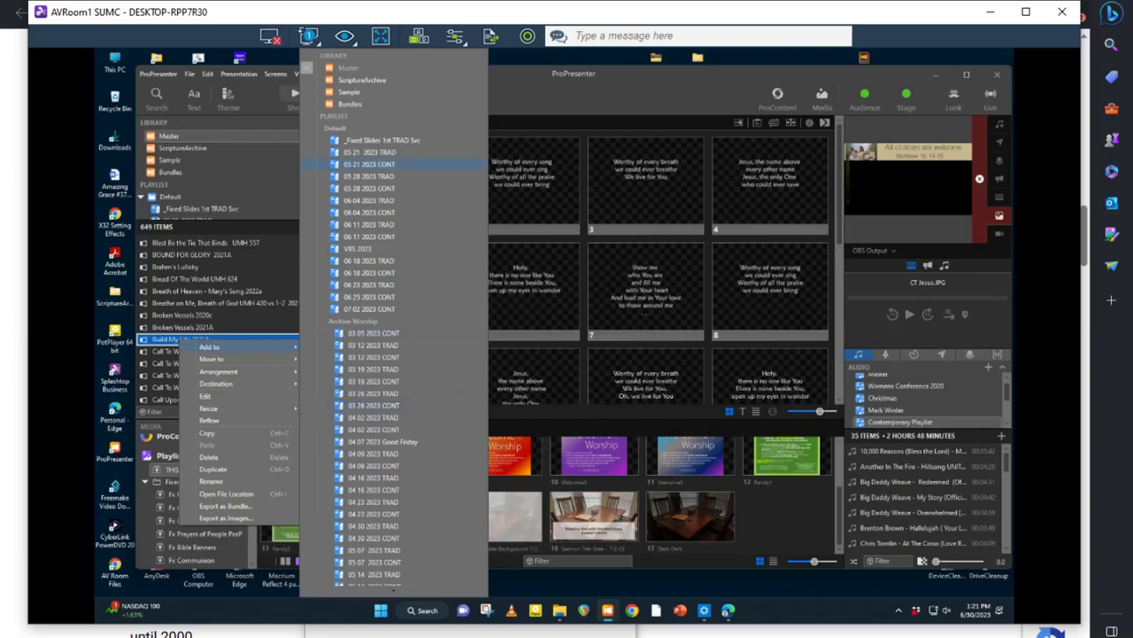
{"action": "left_click", "coordinate": [370, 309]}
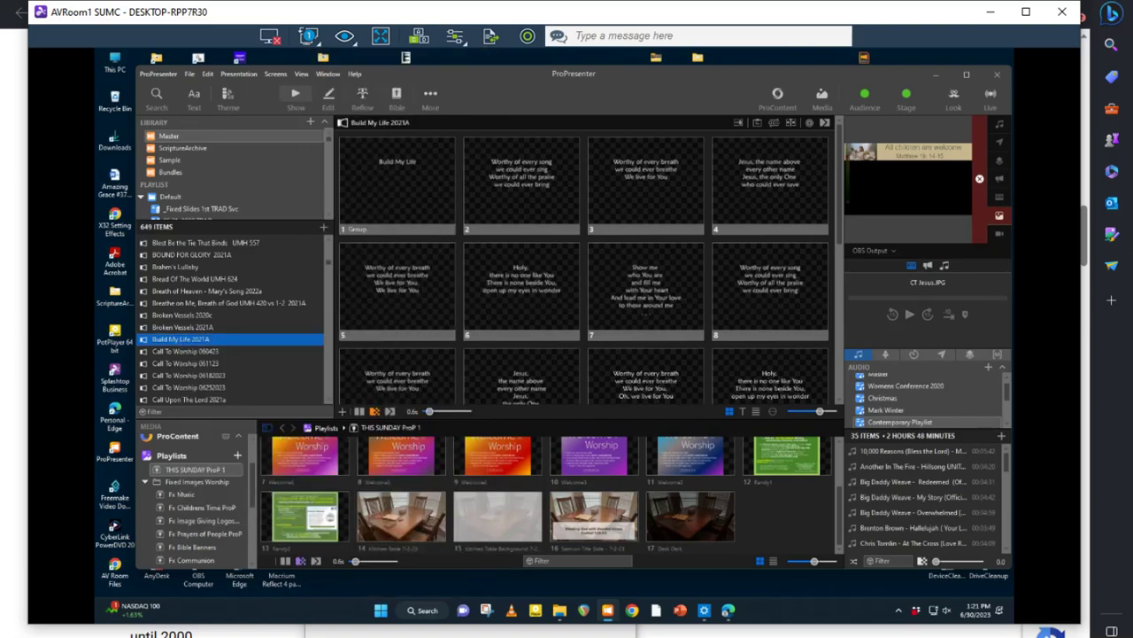
- Find the 07 02 2023 CONT service playlist above Archive Worship and open it
{"action": "scroll", "coordinate": [234, 168], "scroll_direction": "down", "scroll_amount": 5}
{"action": "scroll", "coordinate": [183, 172], "scroll_direction": "down", "scroll_amount": 5}
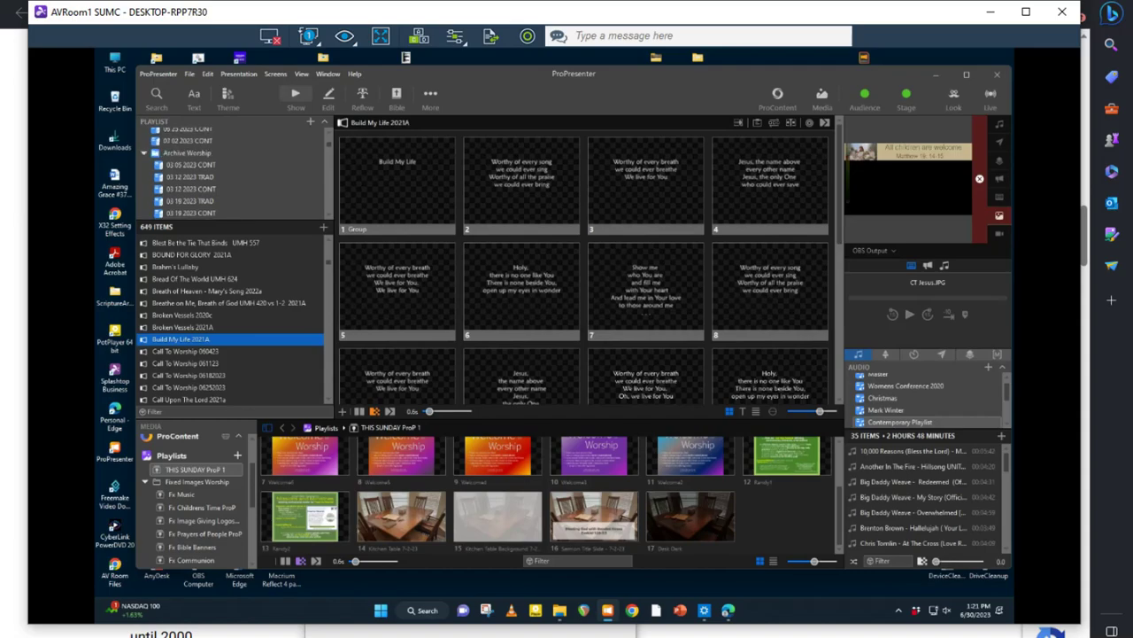
{"action": "scroll", "coordinate": [184, 172], "scroll_direction": "up", "scroll_amount": 3}
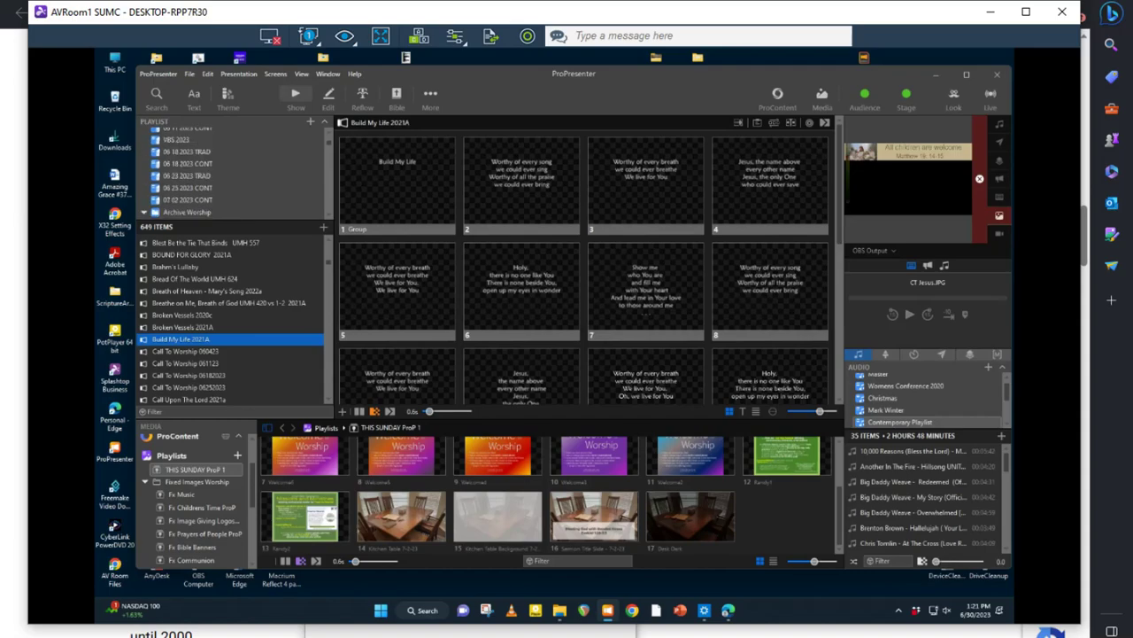
{"action": "scroll", "coordinate": [183, 173], "scroll_direction": "down", "scroll_amount": 3}
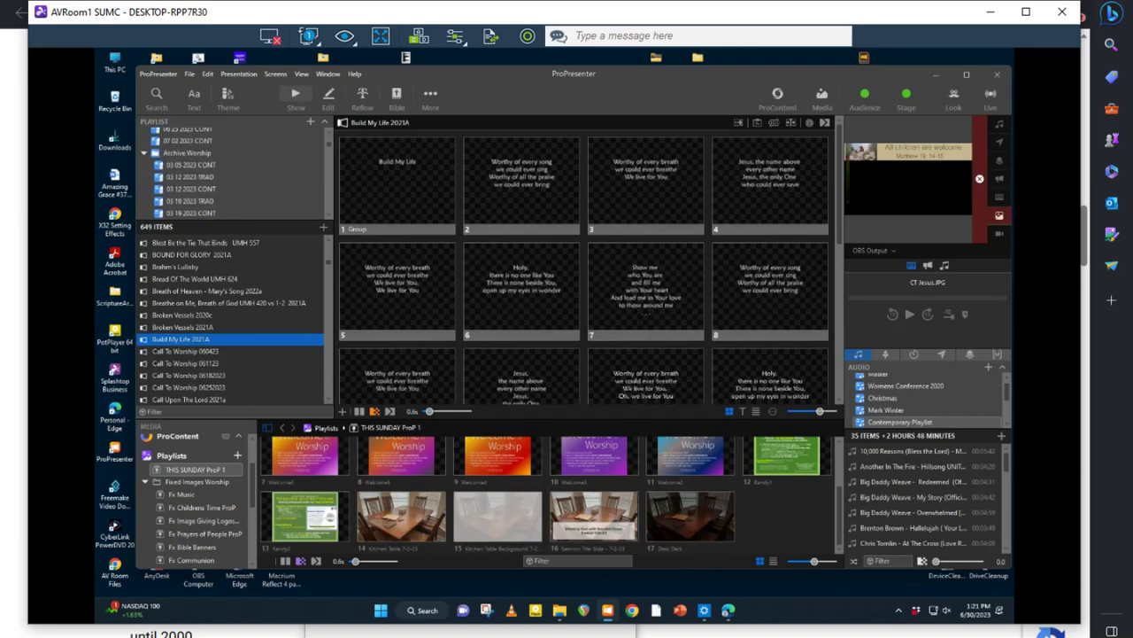
{"action": "scroll", "coordinate": [183, 173], "scroll_direction": "up", "scroll_amount": 3}
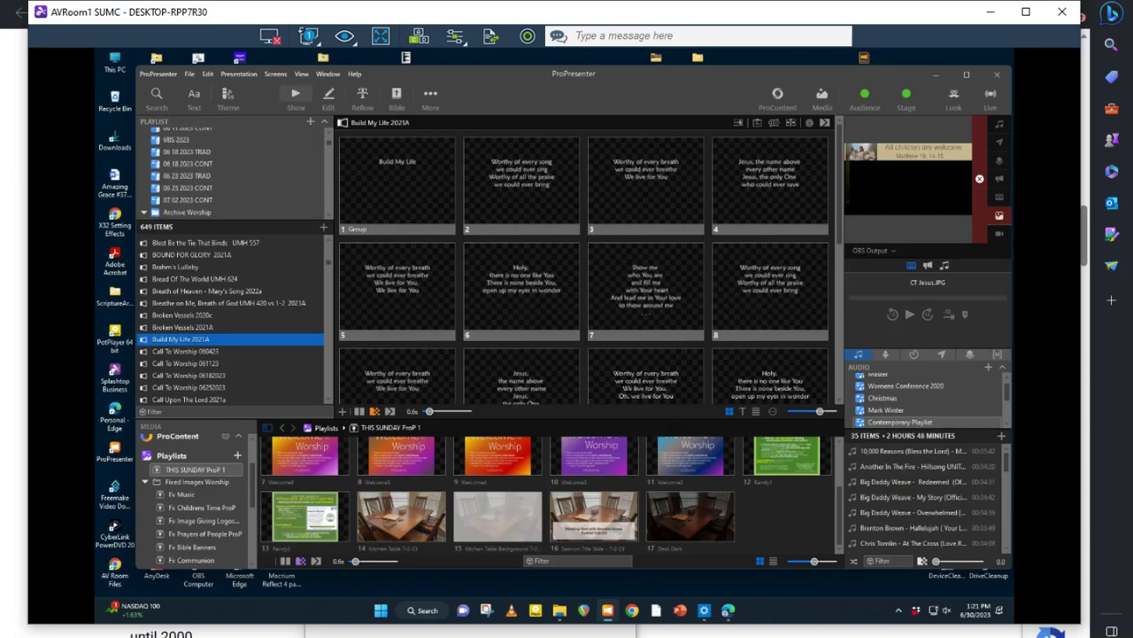
{"action": "left_click", "coordinate": [187, 199]}
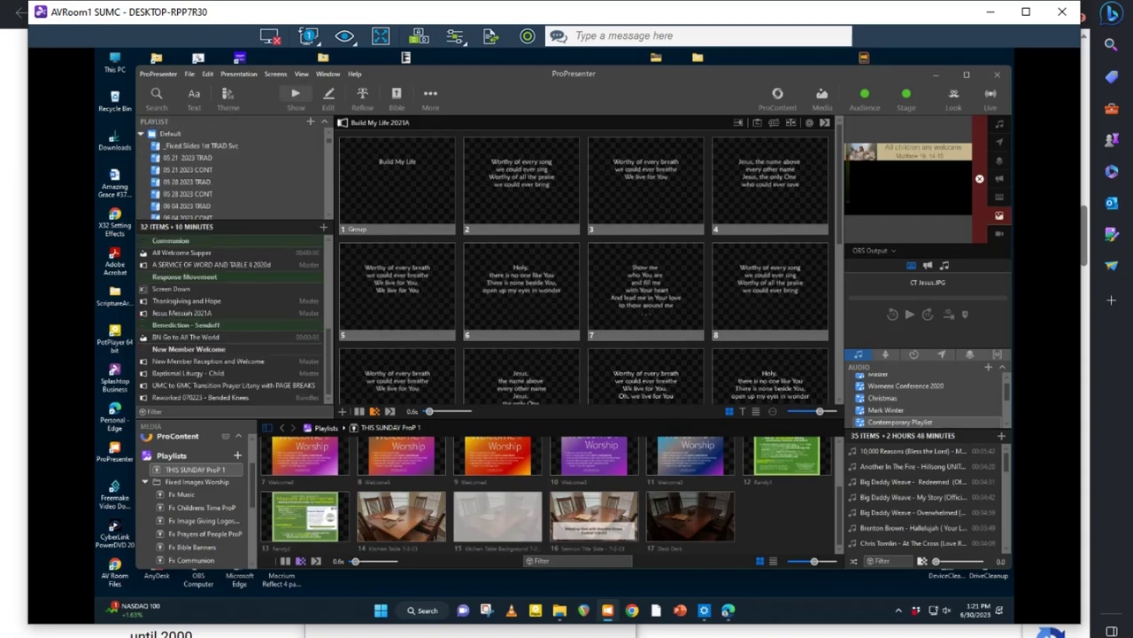
- Open the 05 28 2023 CONT, 06 04 2023 TRAD and 06 11 2023 CONT playlists to examine their service items
{"action": "left_click", "coordinate": [187, 194]}
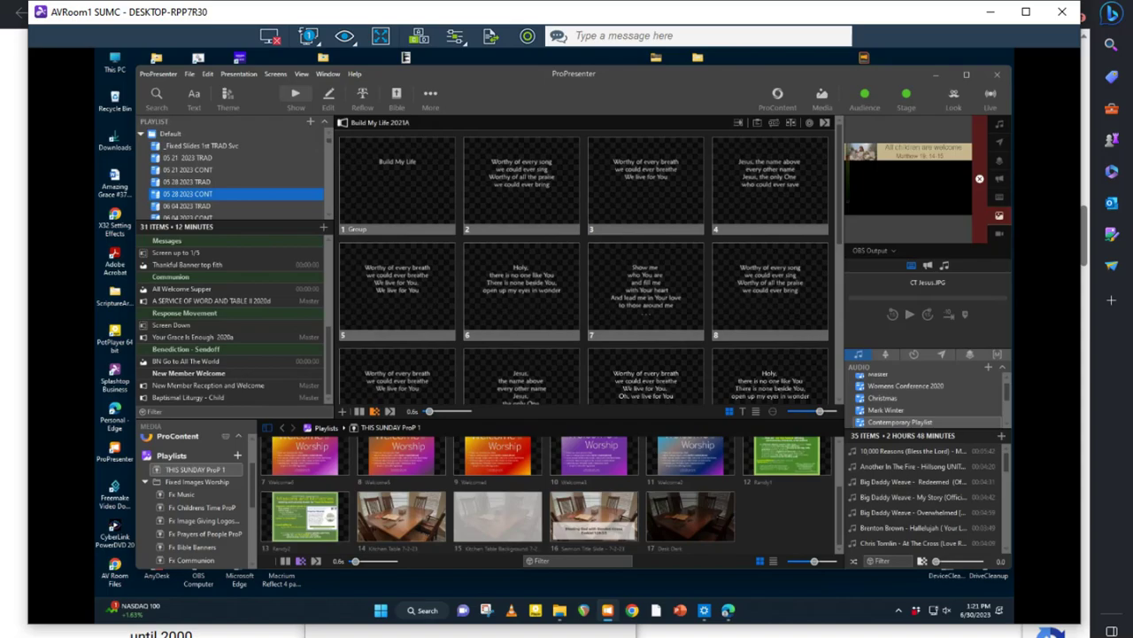
{"action": "left_click", "coordinate": [187, 205]}
{"action": "scroll", "coordinate": [235, 173], "scroll_direction": "down", "scroll_amount": 3}
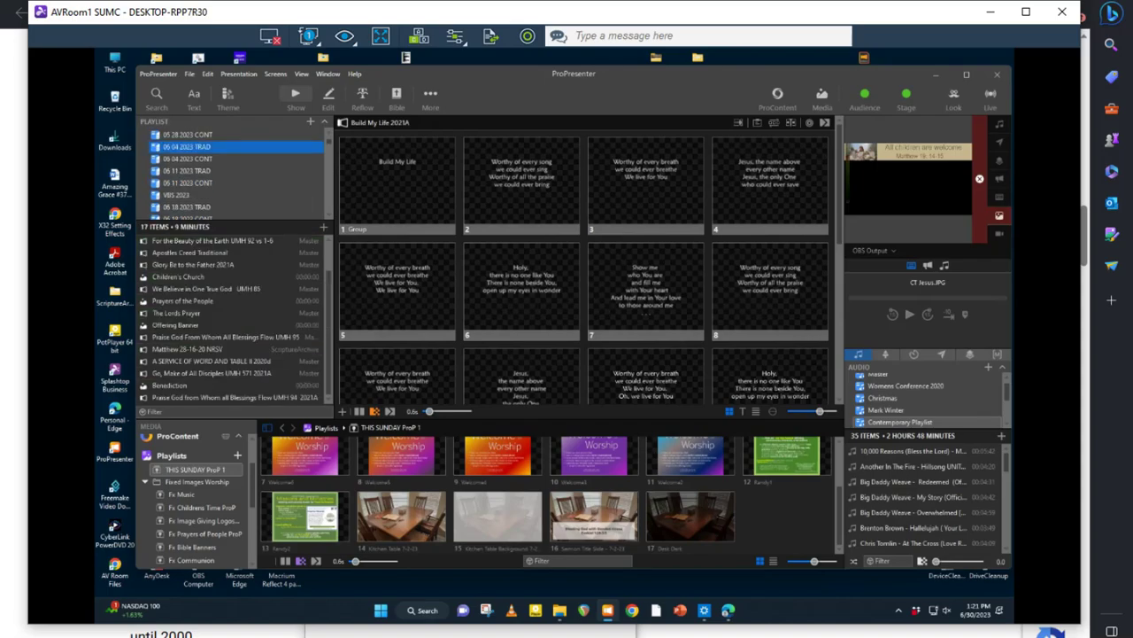
{"action": "left_click", "coordinate": [187, 183]}
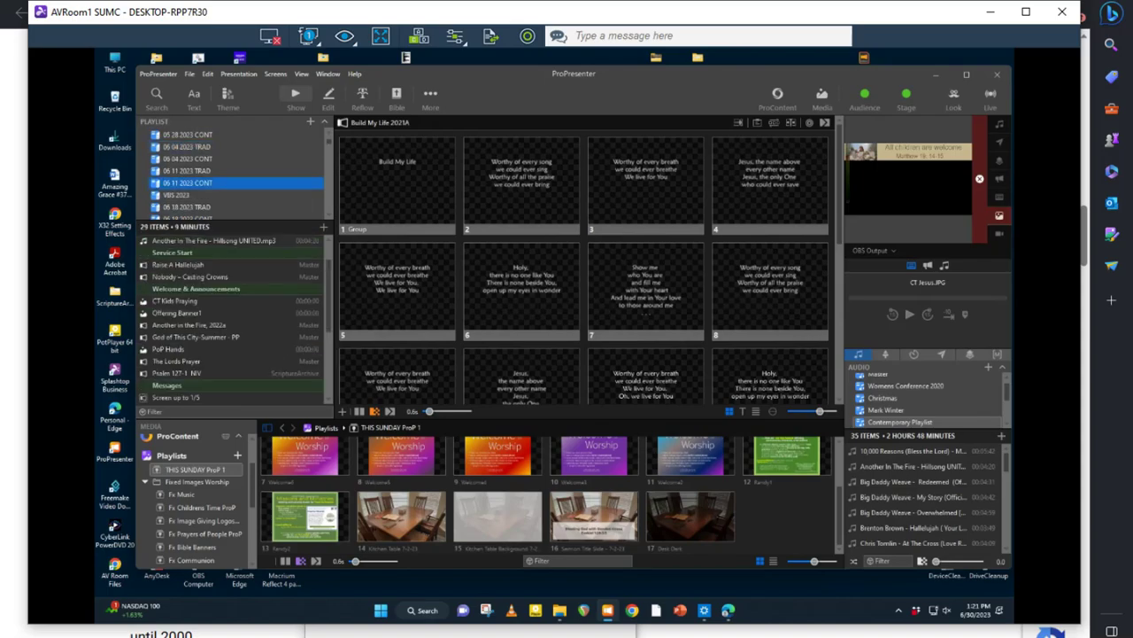
- Open the 06 25 2023 CONT and 07 02 2023 CONT playlists and look through the 07 02 2023 CONT service items
{"action": "scroll", "coordinate": [232, 169], "scroll_direction": "up", "scroll_amount": 5}
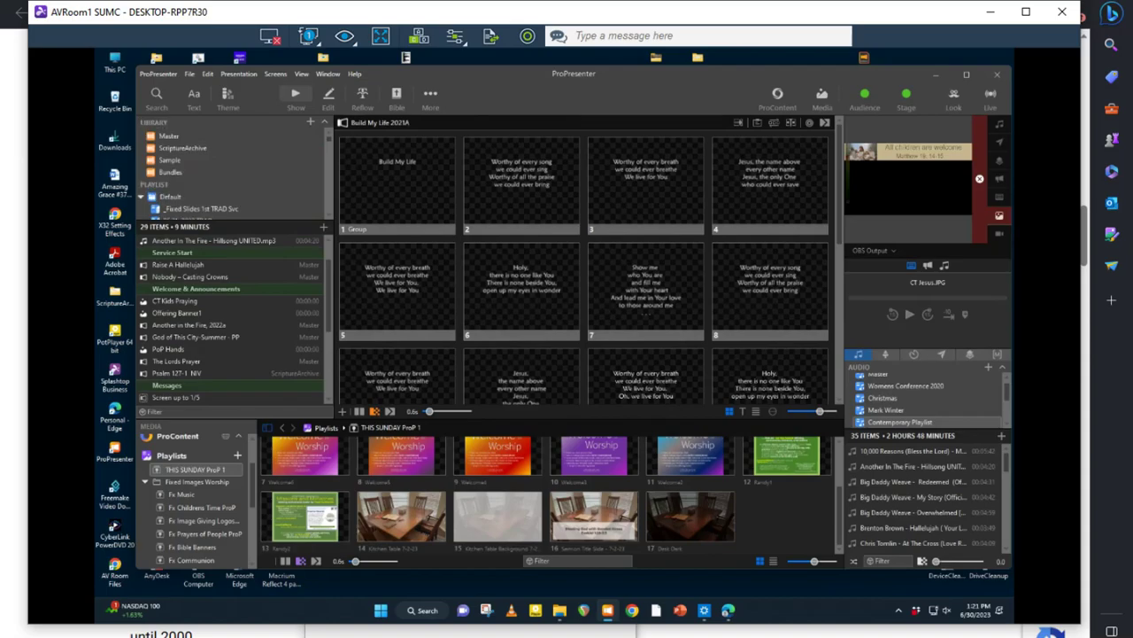
{"action": "scroll", "coordinate": [232, 168], "scroll_direction": "down", "scroll_amount": 5}
{"action": "scroll", "coordinate": [232, 169], "scroll_direction": "down", "scroll_amount": 5}
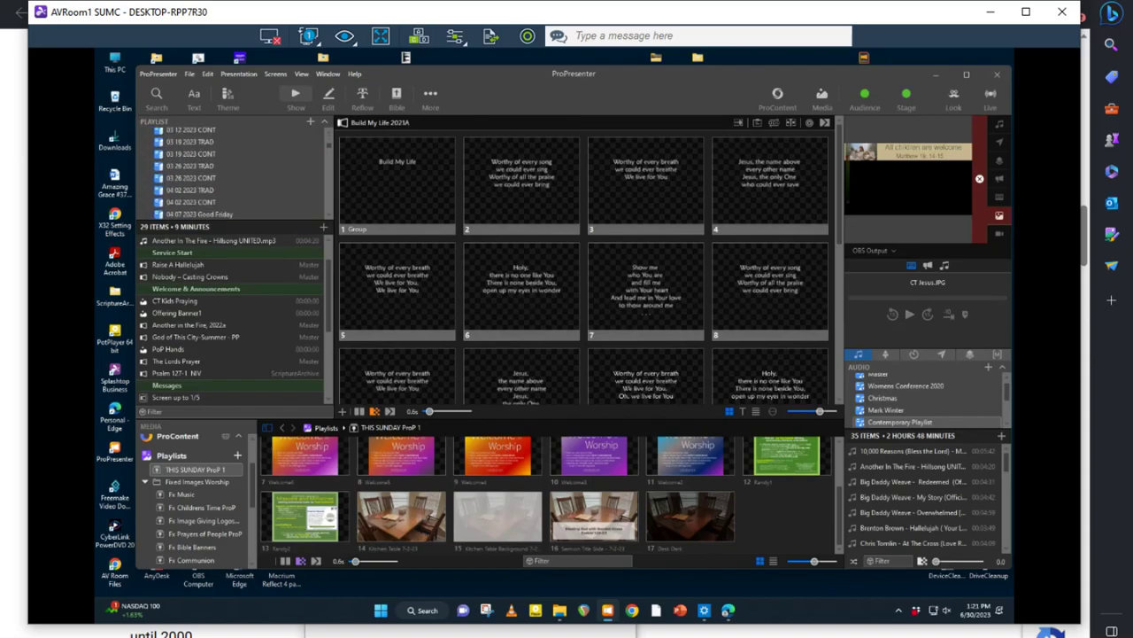
{"action": "left_click", "coordinate": [188, 130]}
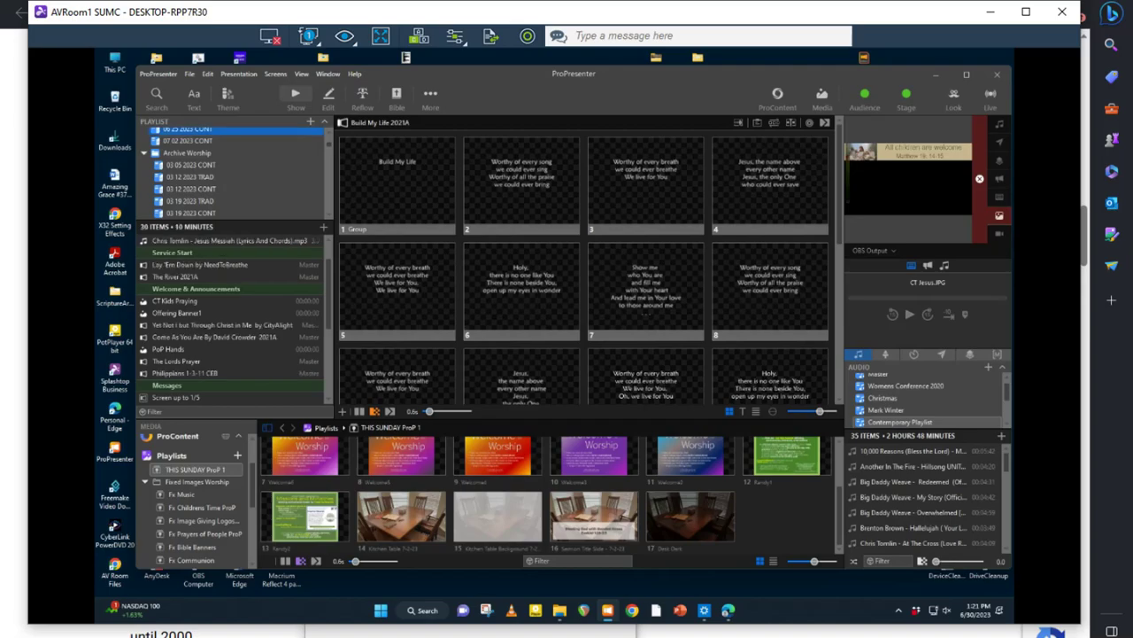
{"action": "left_click", "coordinate": [188, 140]}
{"action": "scroll", "coordinate": [232, 318], "scroll_direction": "down", "scroll_amount": 3}
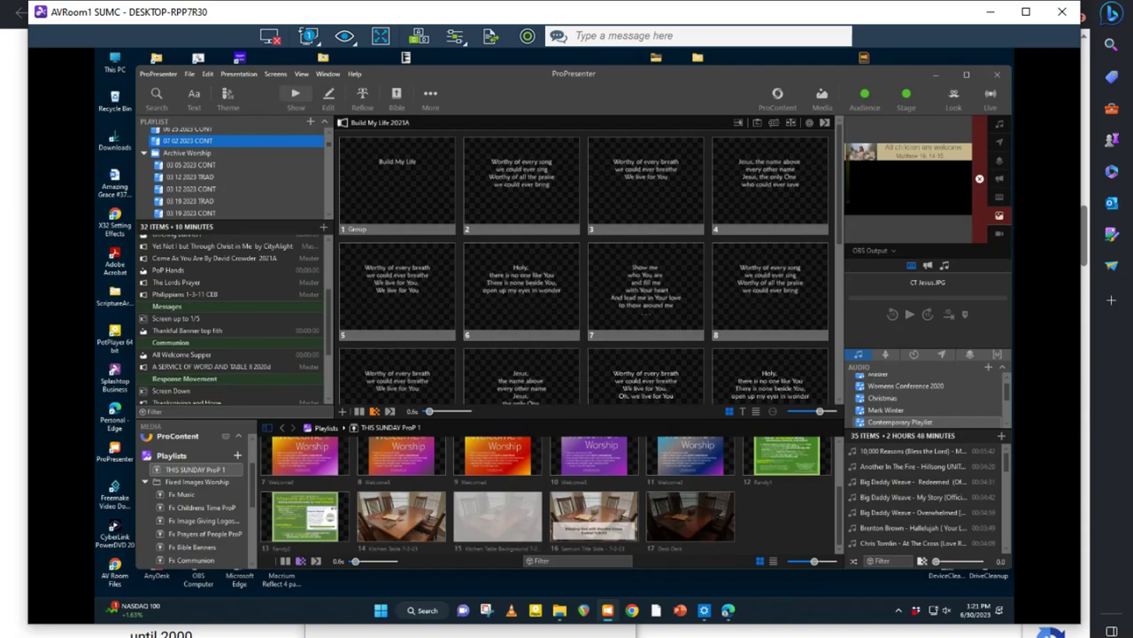
{"action": "scroll", "coordinate": [232, 319], "scroll_direction": "up", "scroll_amount": 5}
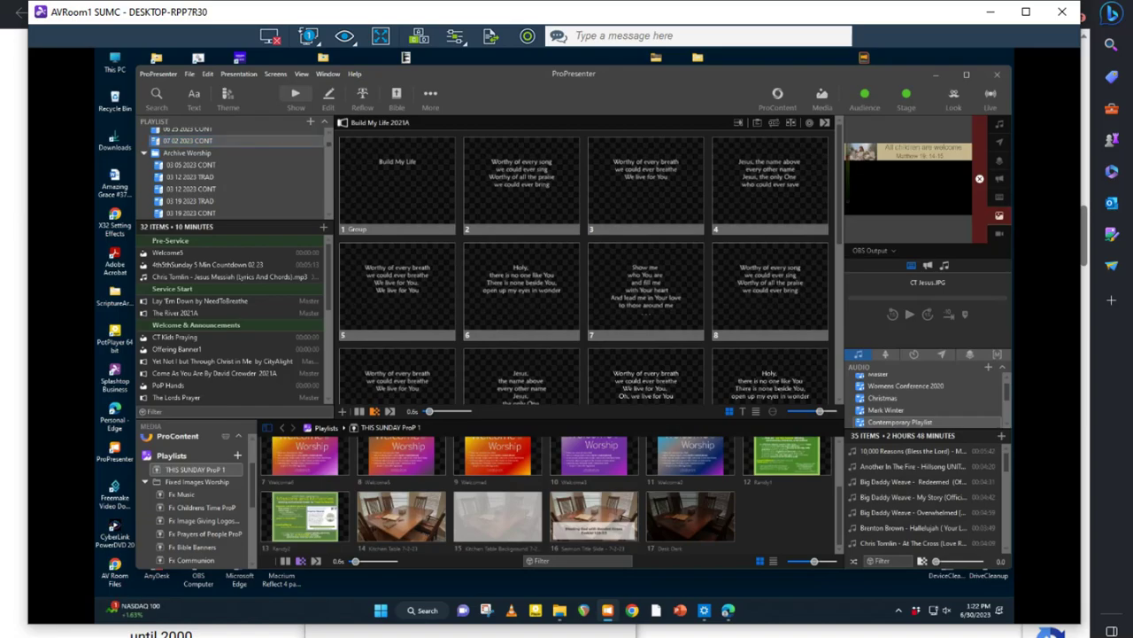
- Show slide 2 of The River 2021A from the service playlist and switch the output preview to Screen
{"action": "left_click", "coordinate": [175, 312]}
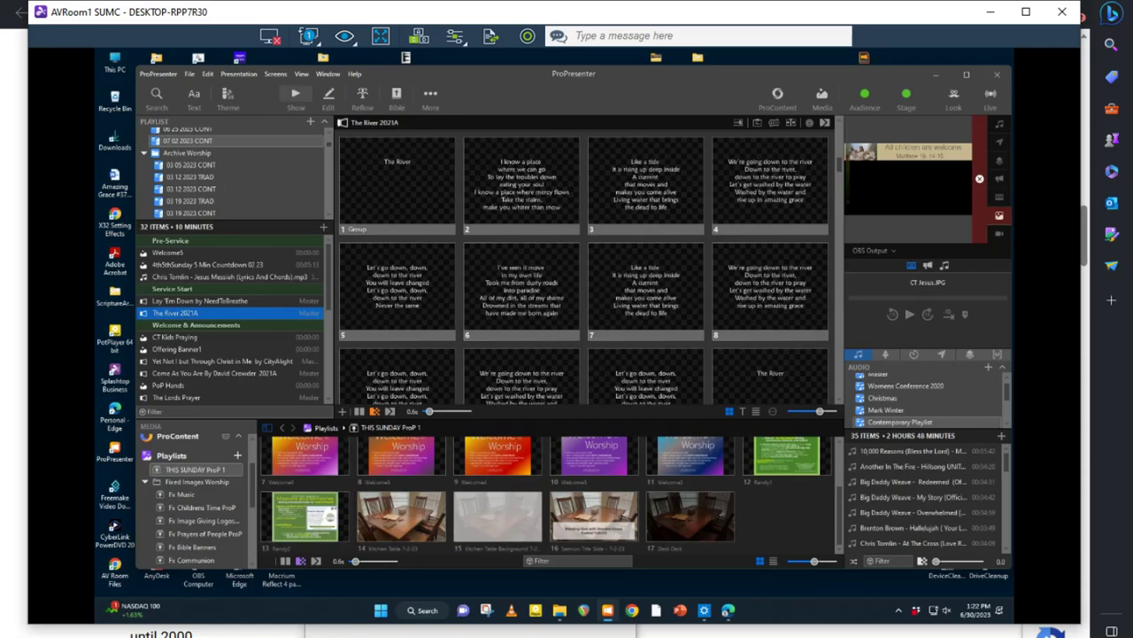
{"action": "left_click", "coordinate": [521, 185]}
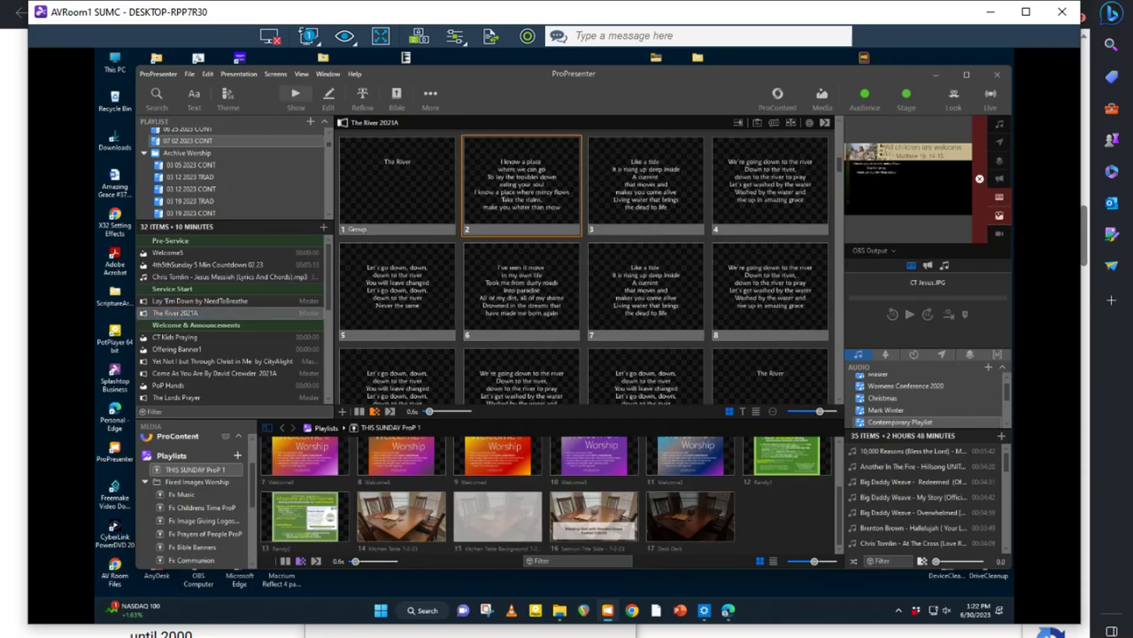
{"action": "left_click", "coordinate": [874, 250]}
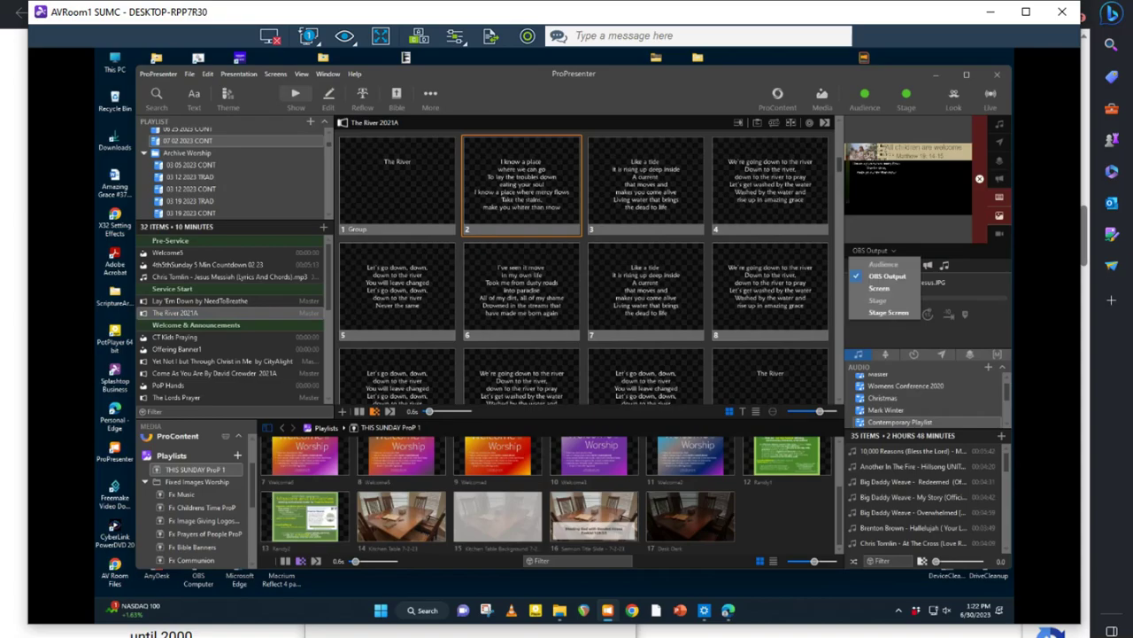
{"action": "left_click", "coordinate": [879, 288]}
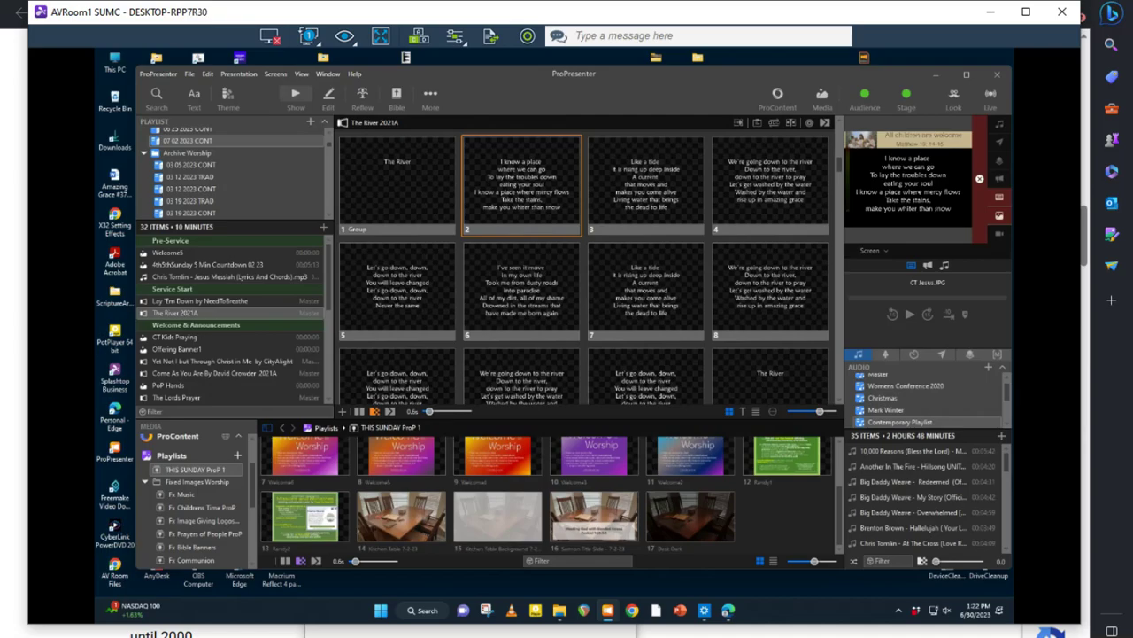
- Step forward and back through the lyric slides of The River 2021A, ending on slide 5
{"action": "key", "text": "Right"}
{"action": "key", "text": "Left"}
{"action": "key", "text": "Right"}
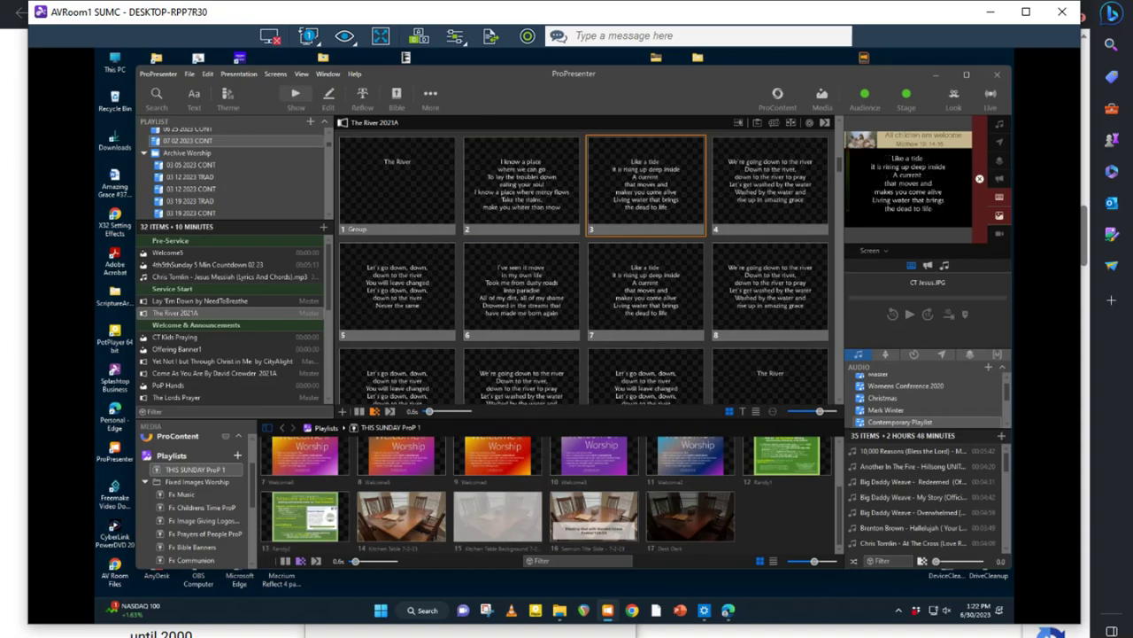
{"action": "key", "text": "Right"}
{"action": "key", "text": "Right"}
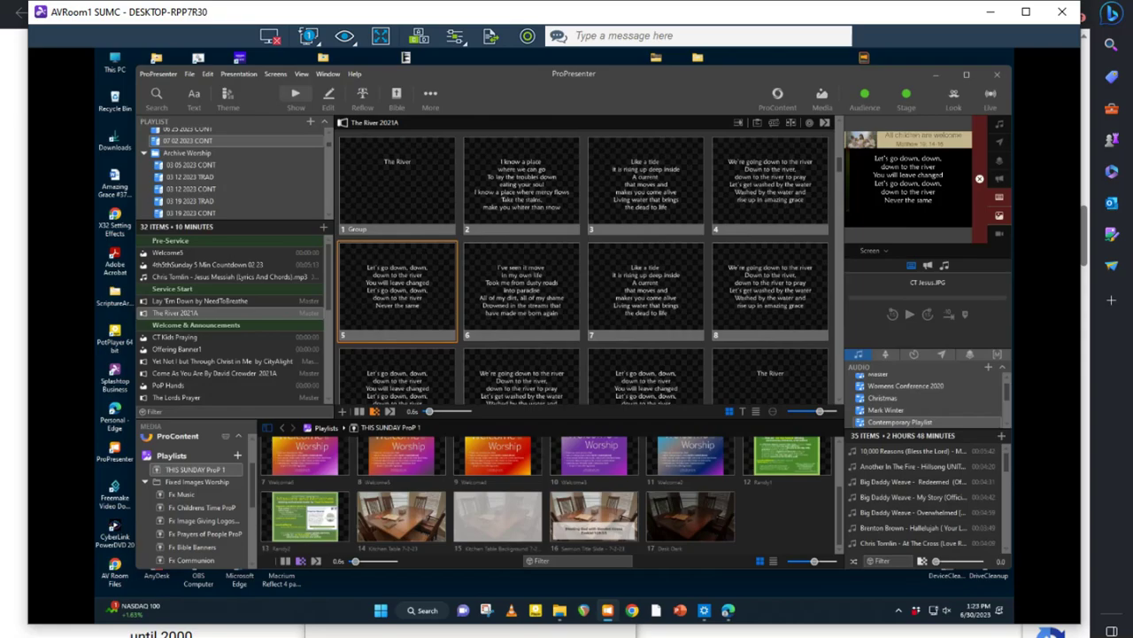
- Look through the audio tracks in the Contemporary Playlist
{"action": "scroll", "coordinate": [925, 500], "scroll_direction": "down", "scroll_amount": 2}
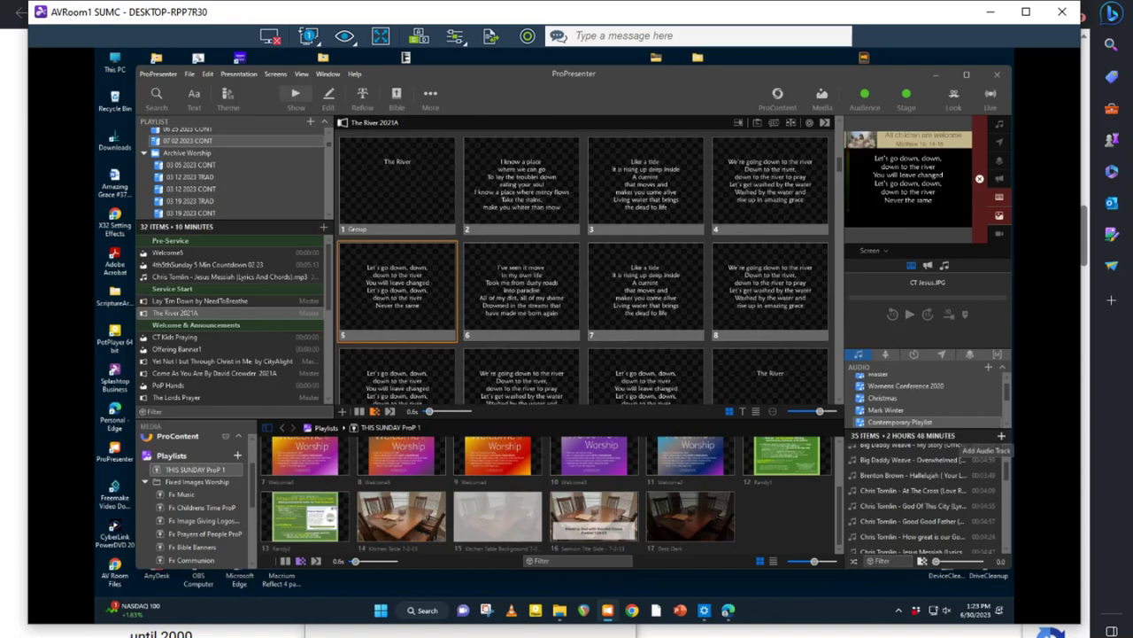
{"action": "scroll", "coordinate": [925, 500], "scroll_direction": "down", "scroll_amount": 5}
{"action": "scroll", "coordinate": [925, 501], "scroll_direction": "down", "scroll_amount": 5}
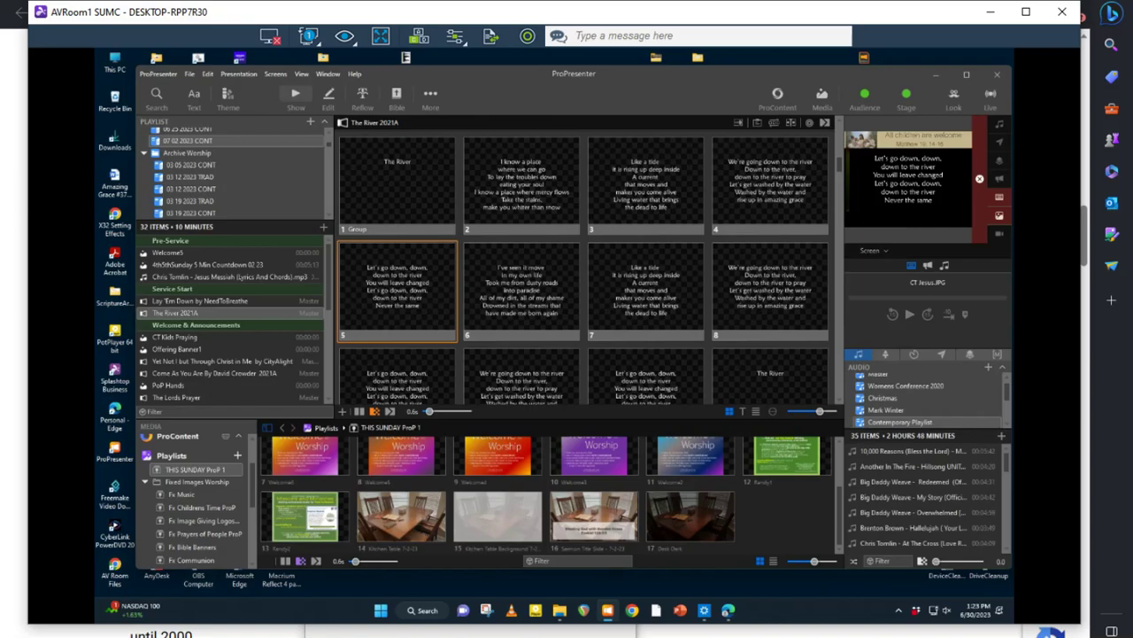
- Open the Fx Image Giving Logos media playlist under Fixed Images Worship and show Offering Banner1 behind the lyrics
{"action": "left_click", "coordinate": [203, 521]}
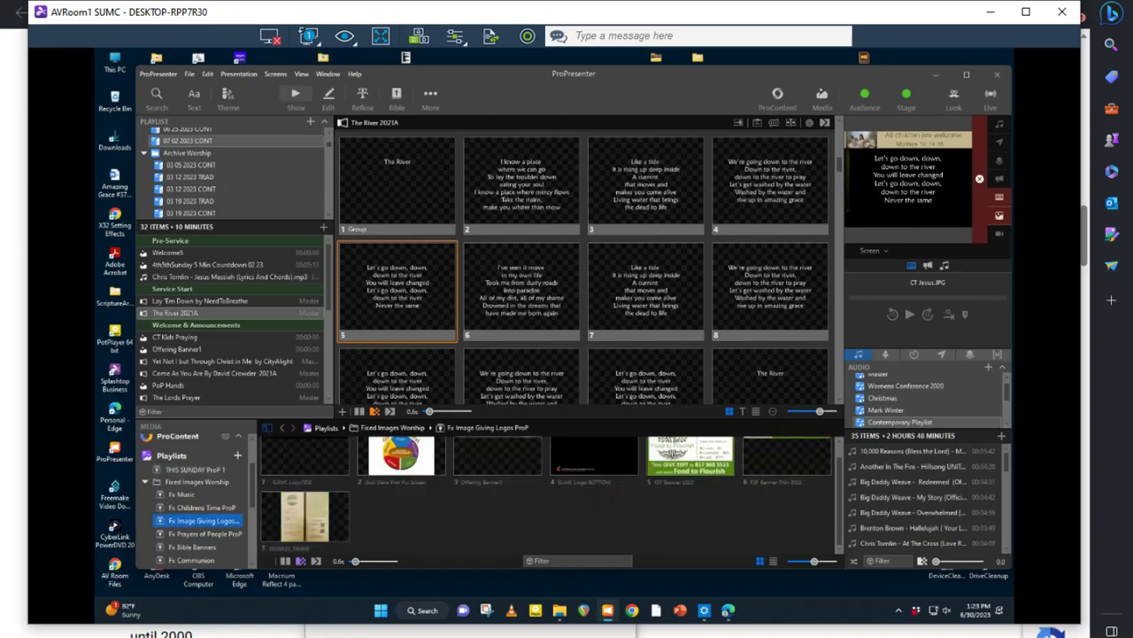
{"action": "left_click", "coordinate": [497, 456]}
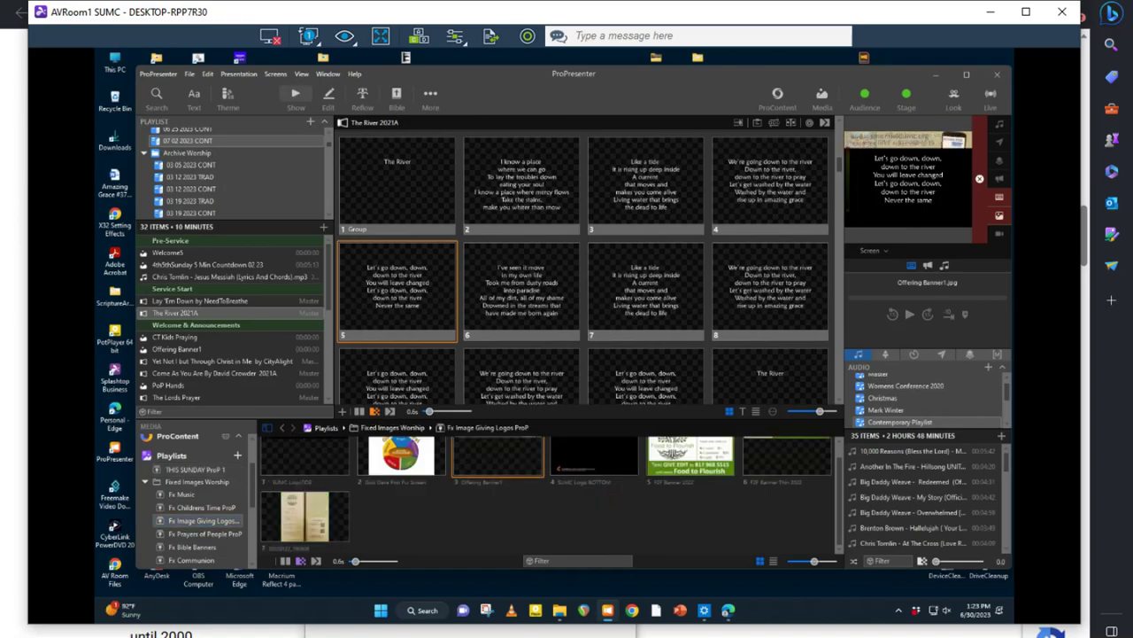